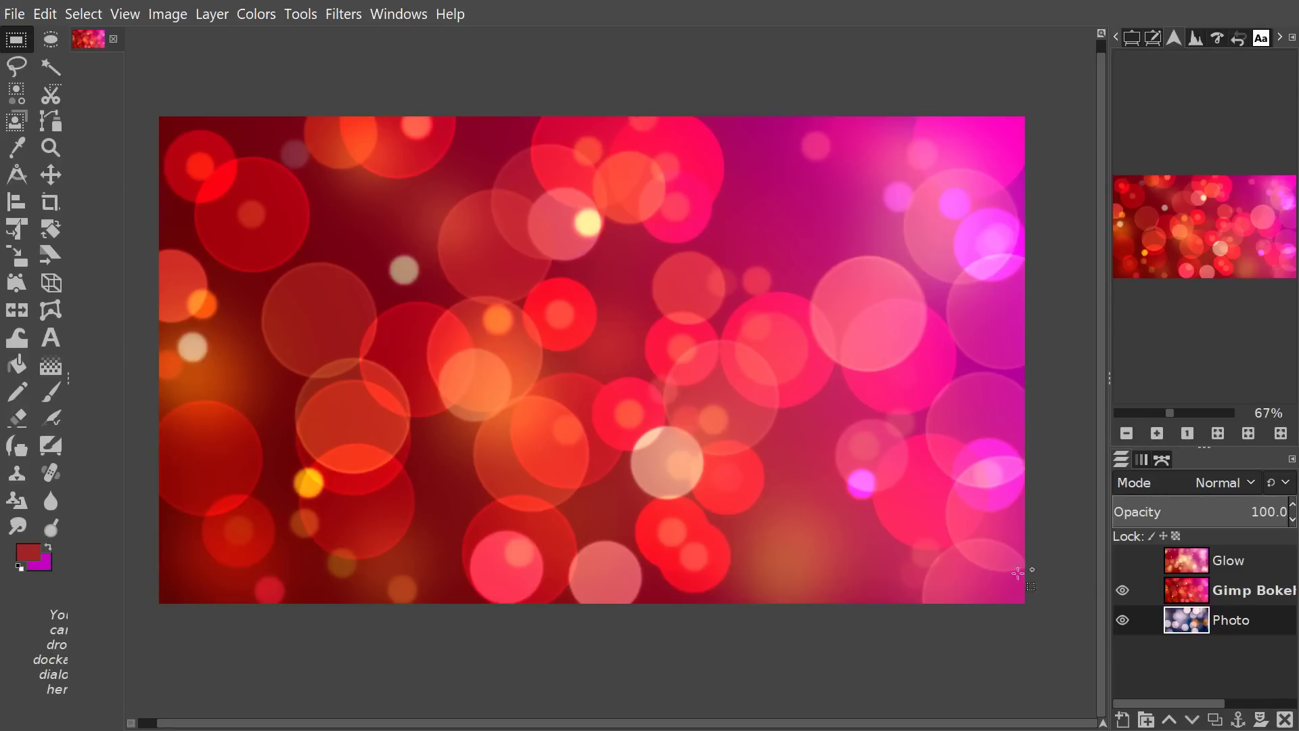
- Hide and reshow the Gimp Bokeh layer, then make the Glow layer visible
{"action": "left_click", "coordinate": [1123, 590]}
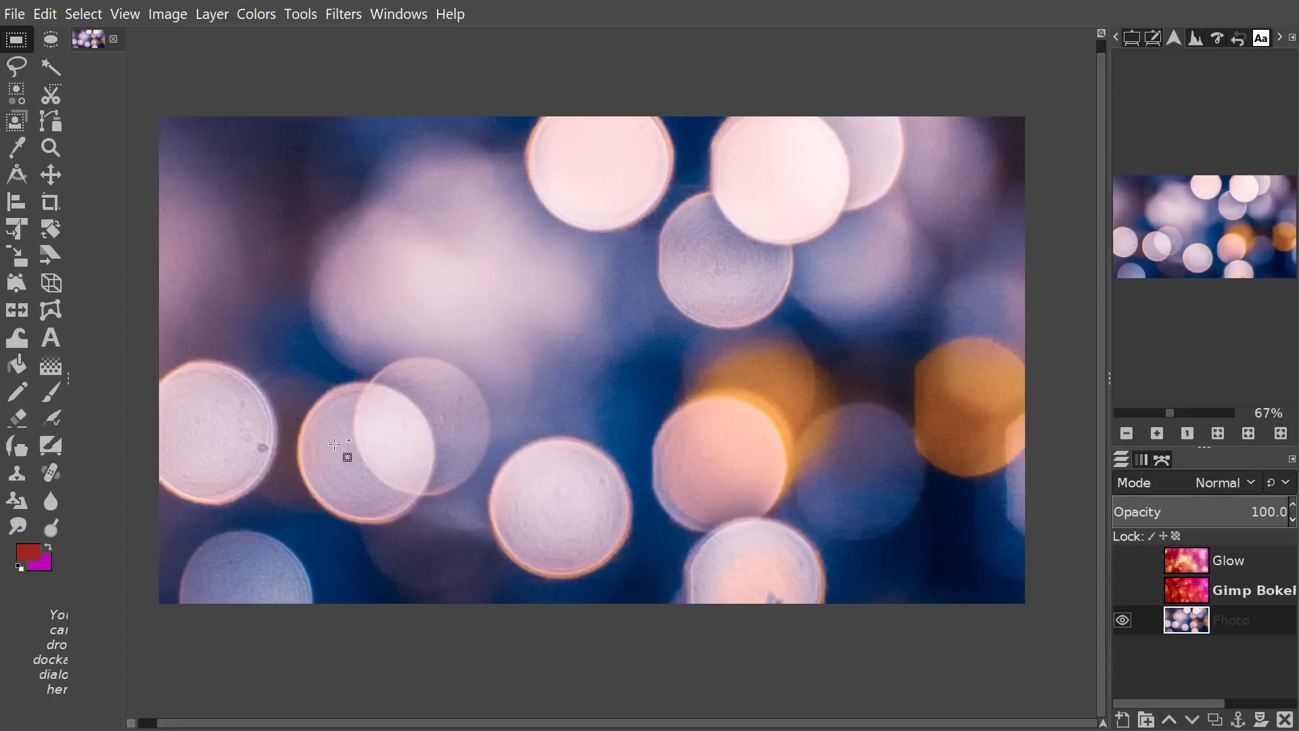
{"action": "left_click", "coordinate": [1123, 590]}
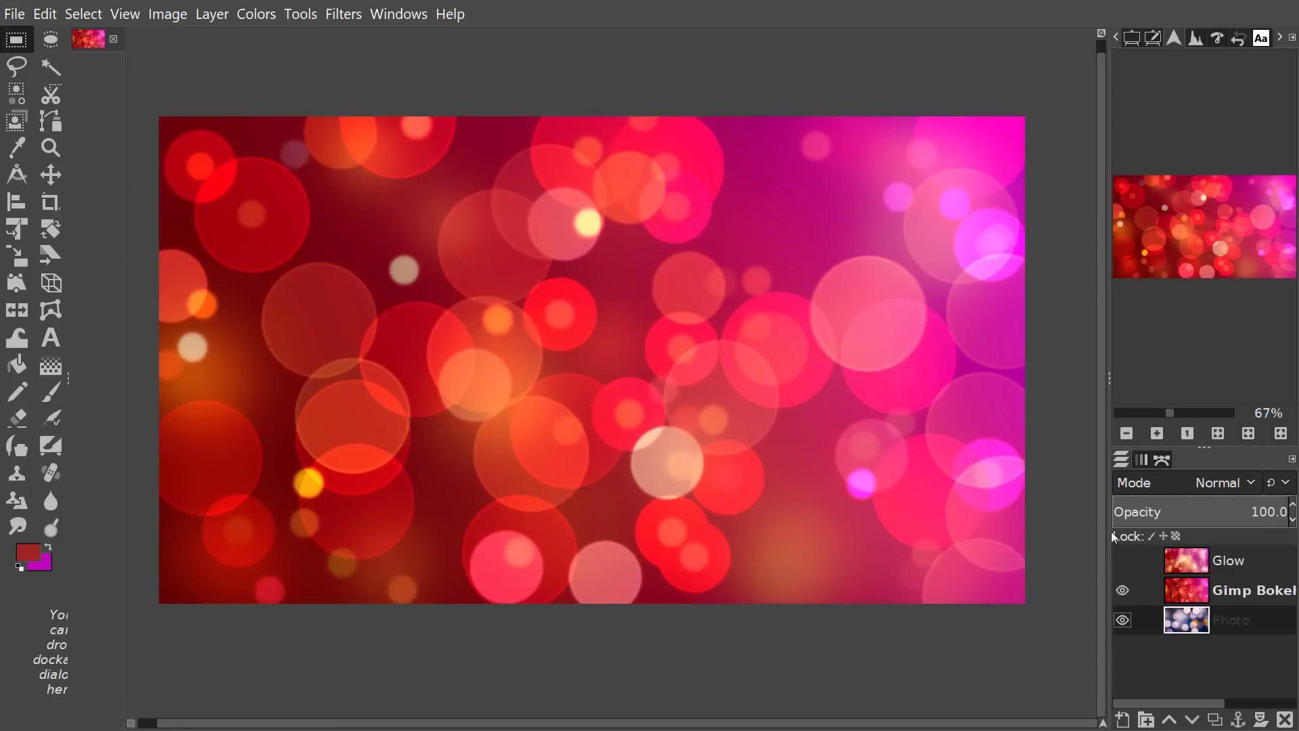
{"action": "left_click", "coordinate": [1123, 560]}
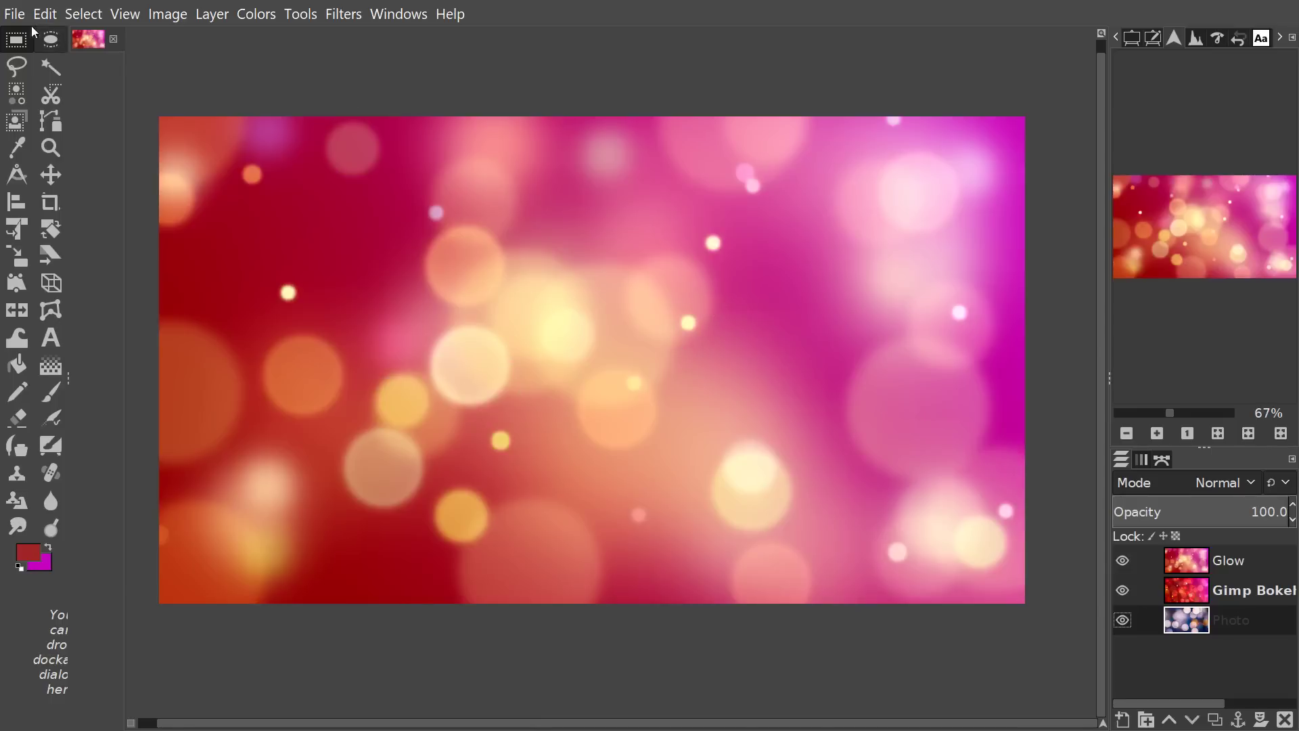
- Set up a new 1920×1080 image with 16-bit integer precision under Advanced Options
{"action": "left_click", "coordinate": [15, 15]}
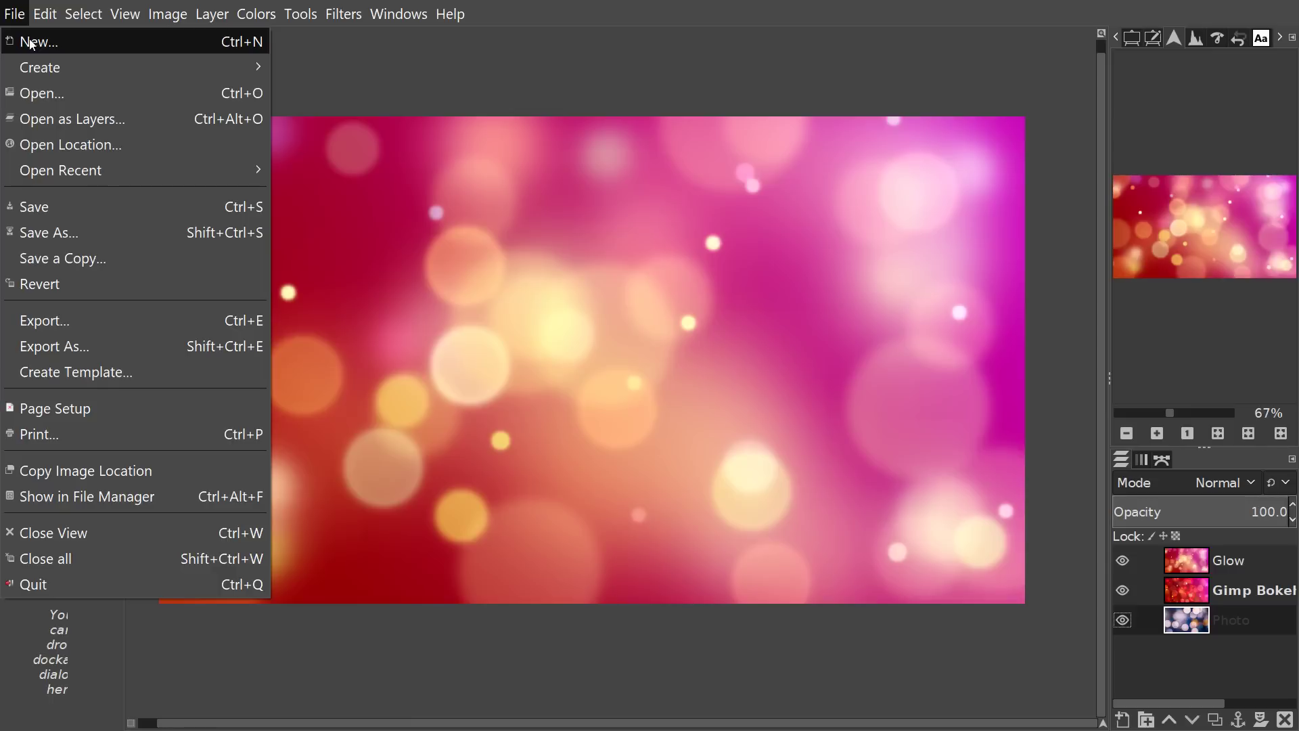
{"action": "left_click", "coordinate": [31, 42]}
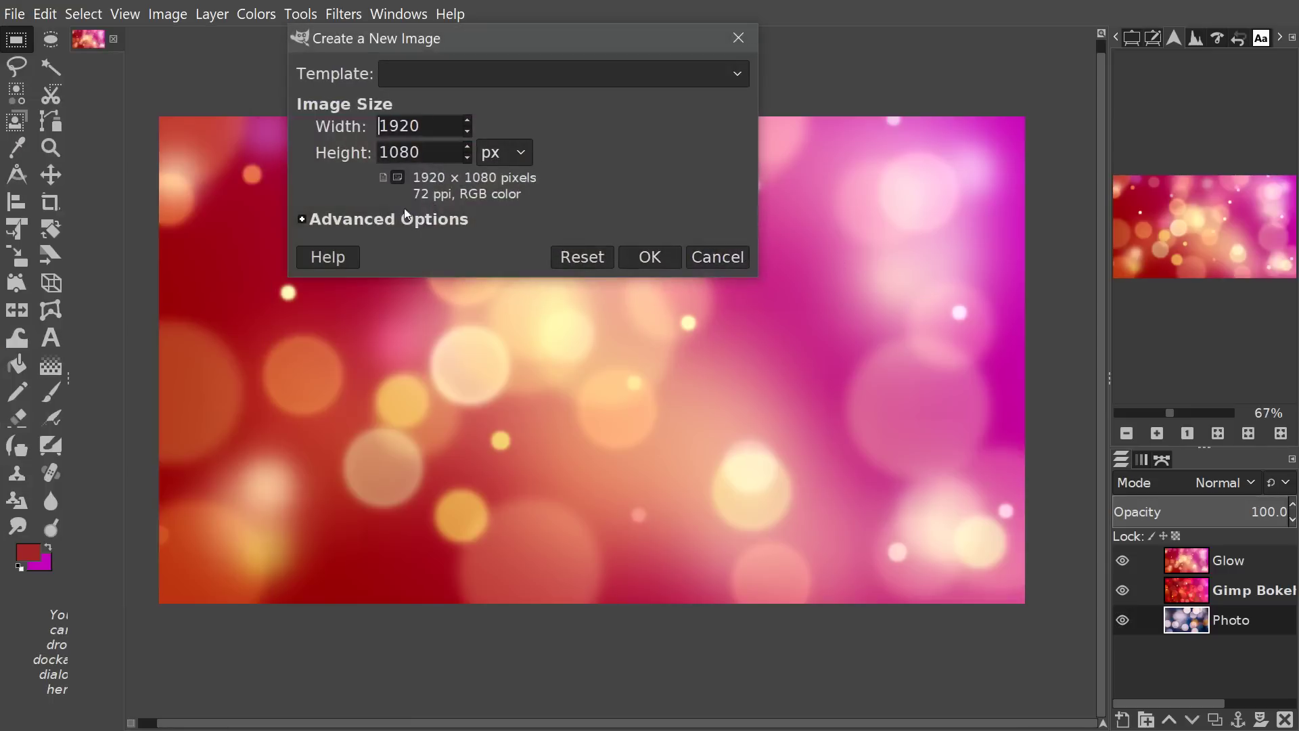
{"action": "left_click", "coordinate": [348, 220]}
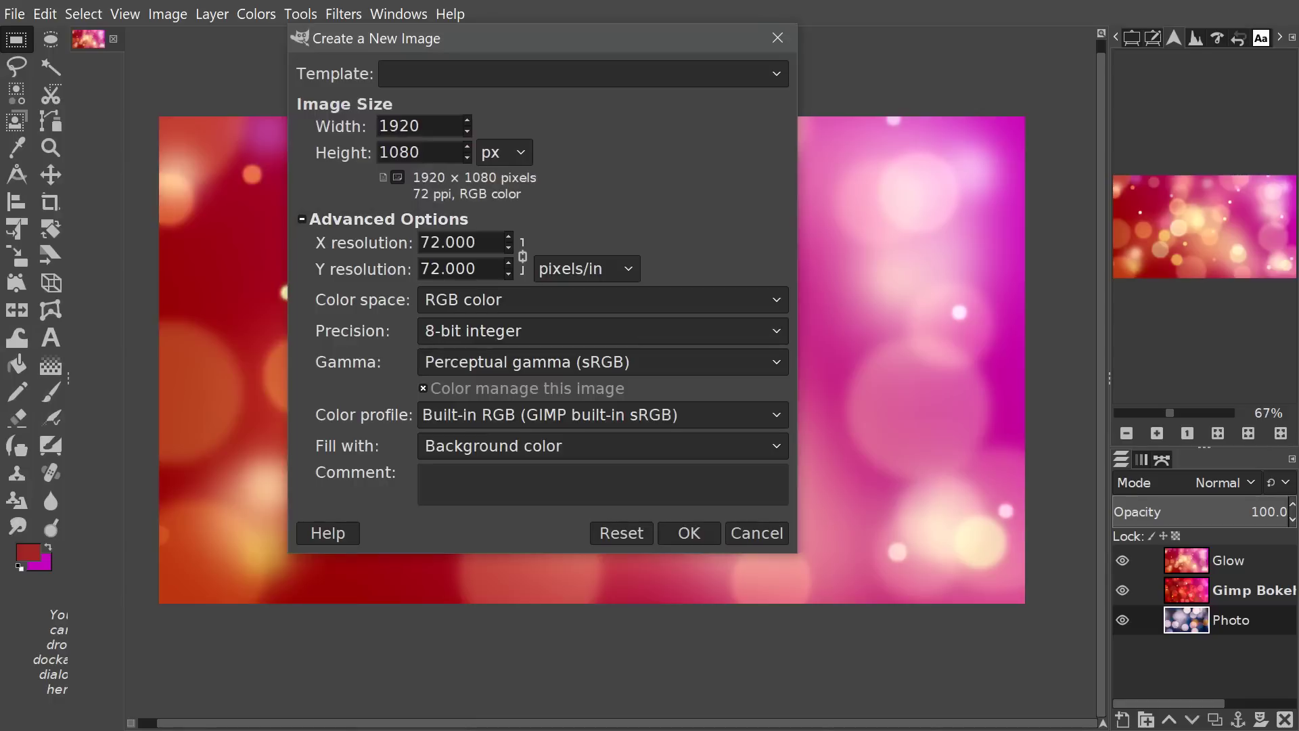
{"action": "left_click", "coordinate": [518, 324]}
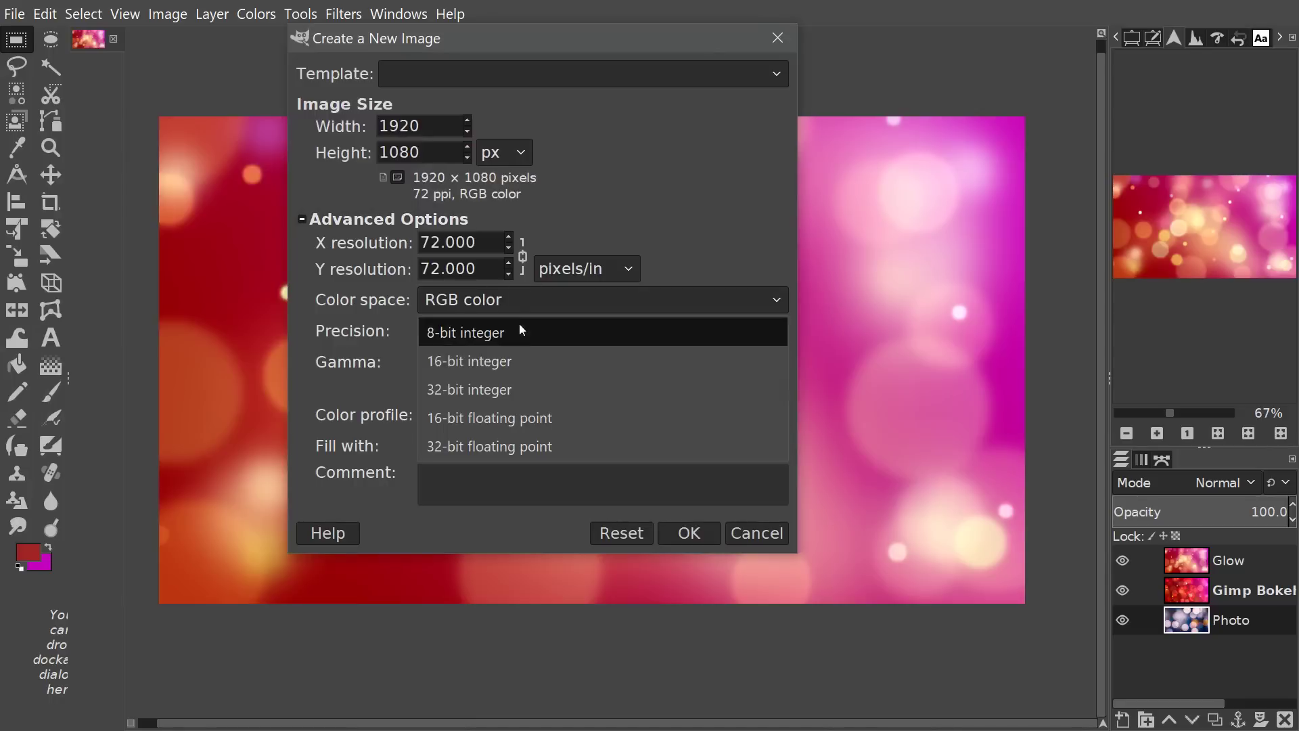
{"action": "left_click", "coordinate": [510, 367]}
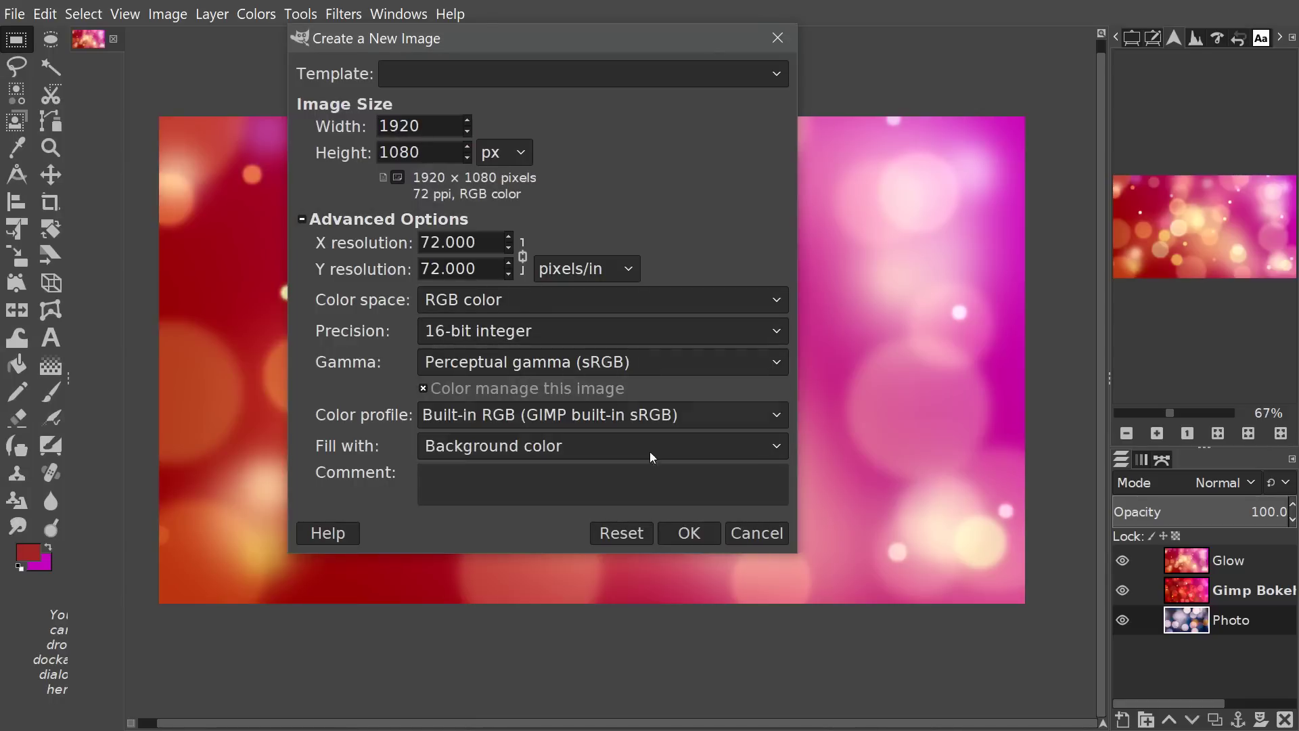
- Create the image and fill it with a red-to-magenta gradient from bottom-left to top-right
{"action": "left_click", "coordinate": [689, 534]}
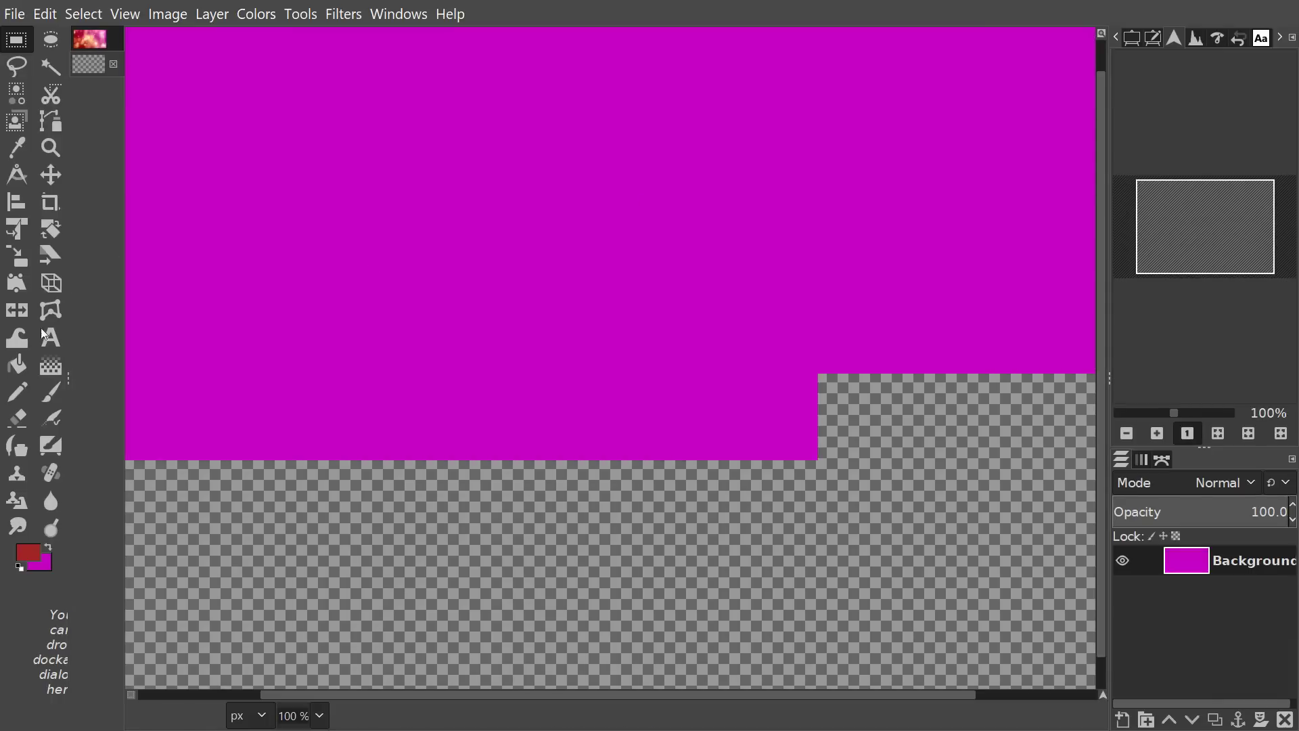
{"action": "left_click", "coordinate": [51, 363]}
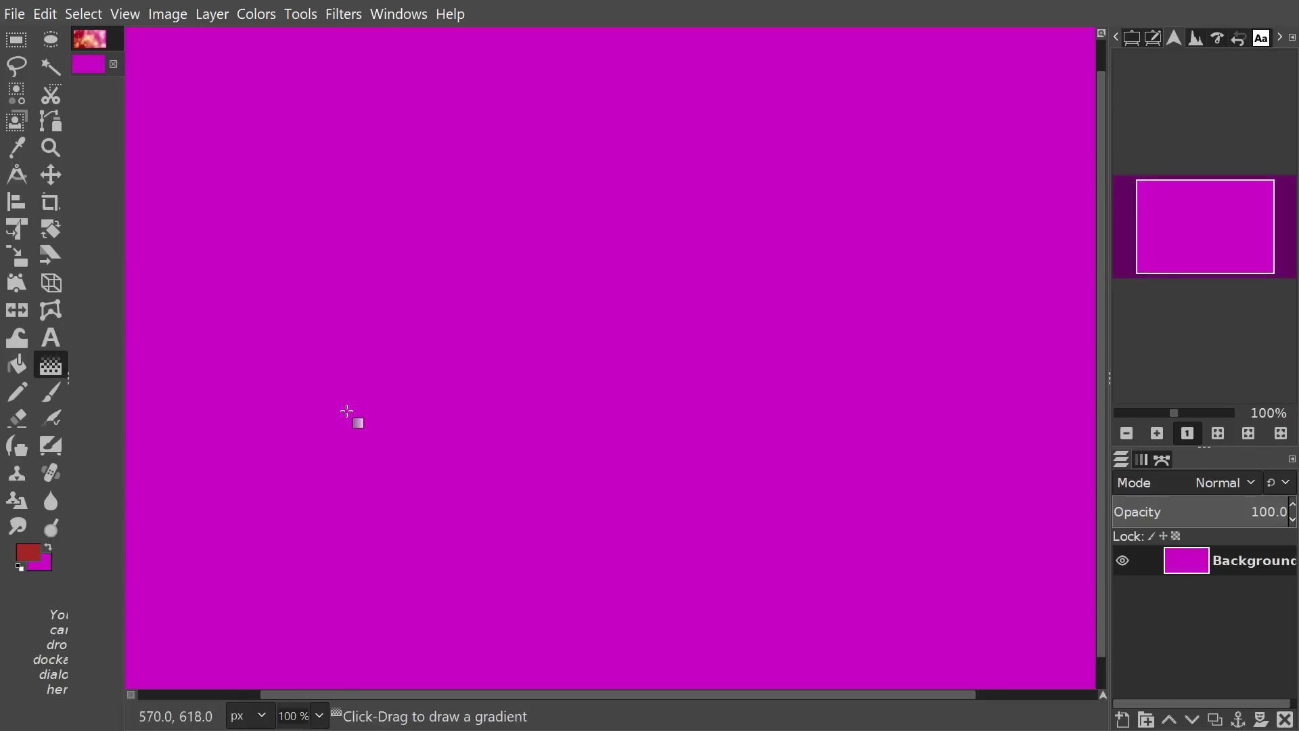
{"action": "scroll", "coordinate": [357, 411], "scroll_direction": "down", "scroll_amount": 1}
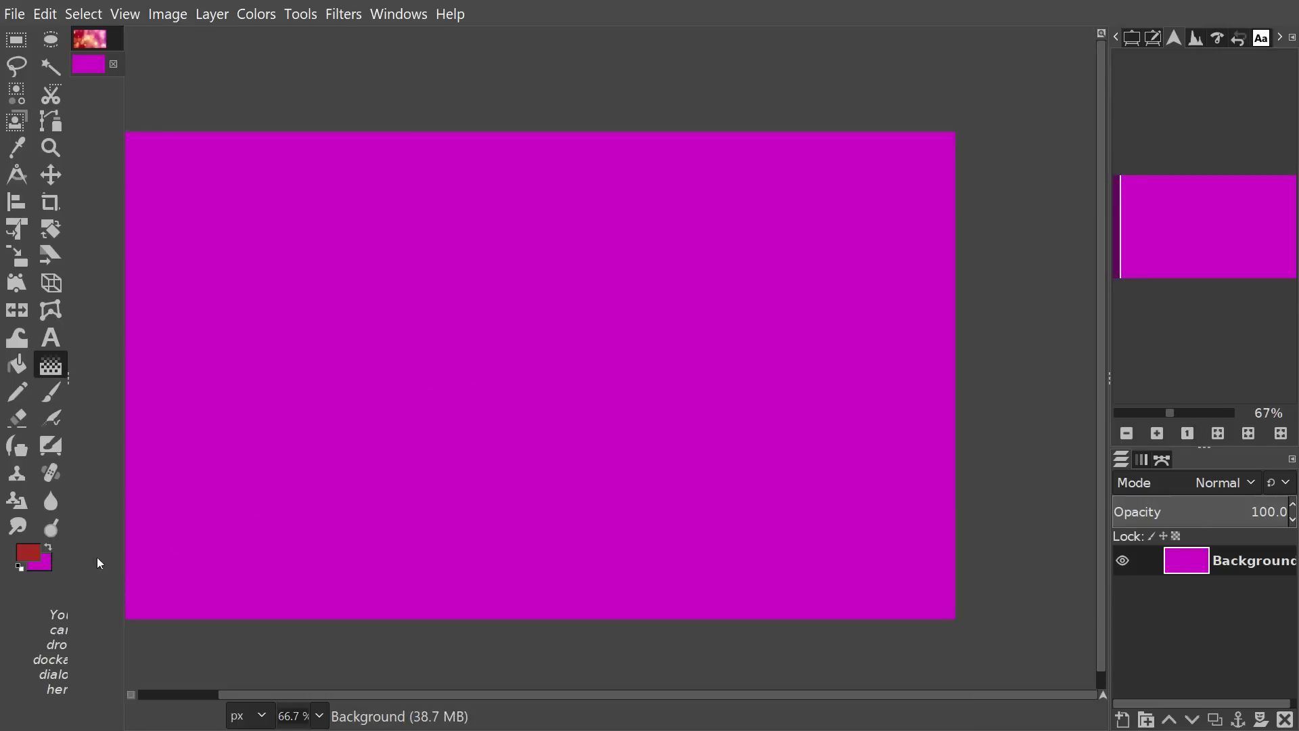
{"action": "left_click_drag", "start_coordinate": [140, 600], "coordinate": [774, 178]}
{"action": "left_click_drag", "start_coordinate": [912, 158], "coordinate": [913, 157]}
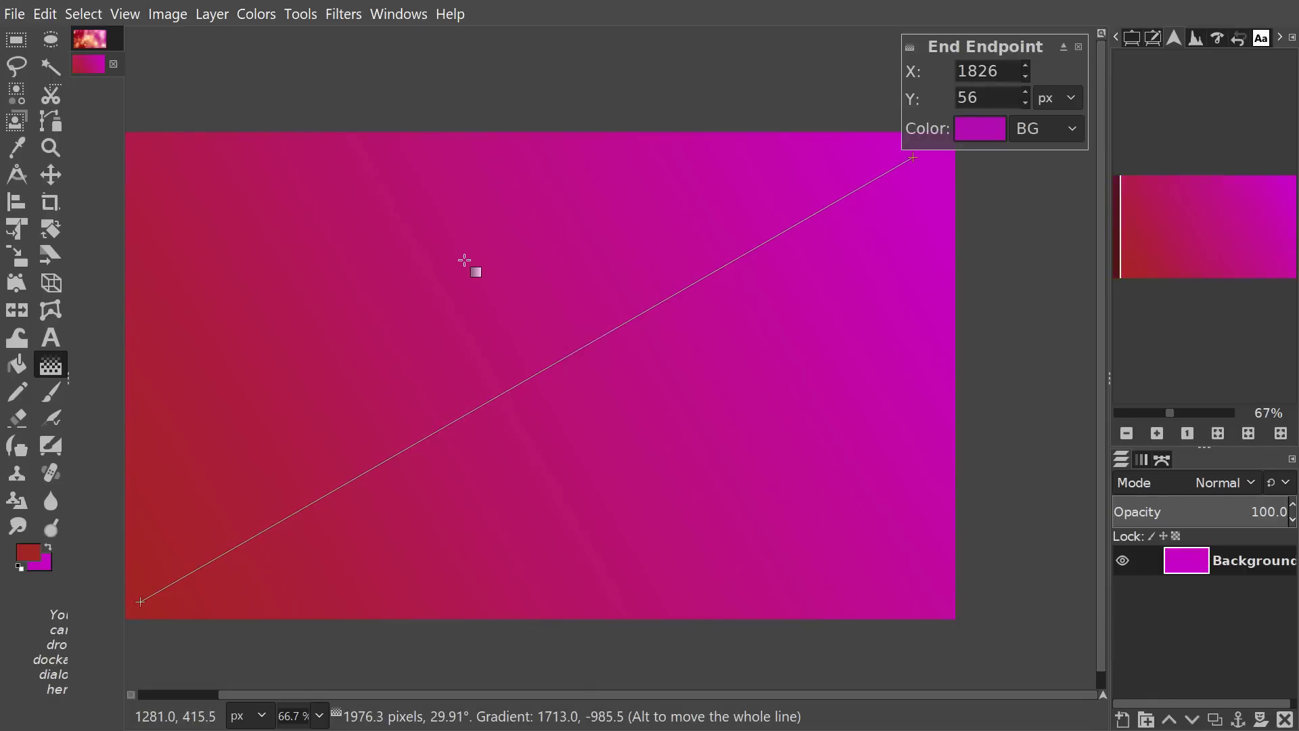
{"action": "key", "text": "Return"}
{"action": "key", "text": "space"}
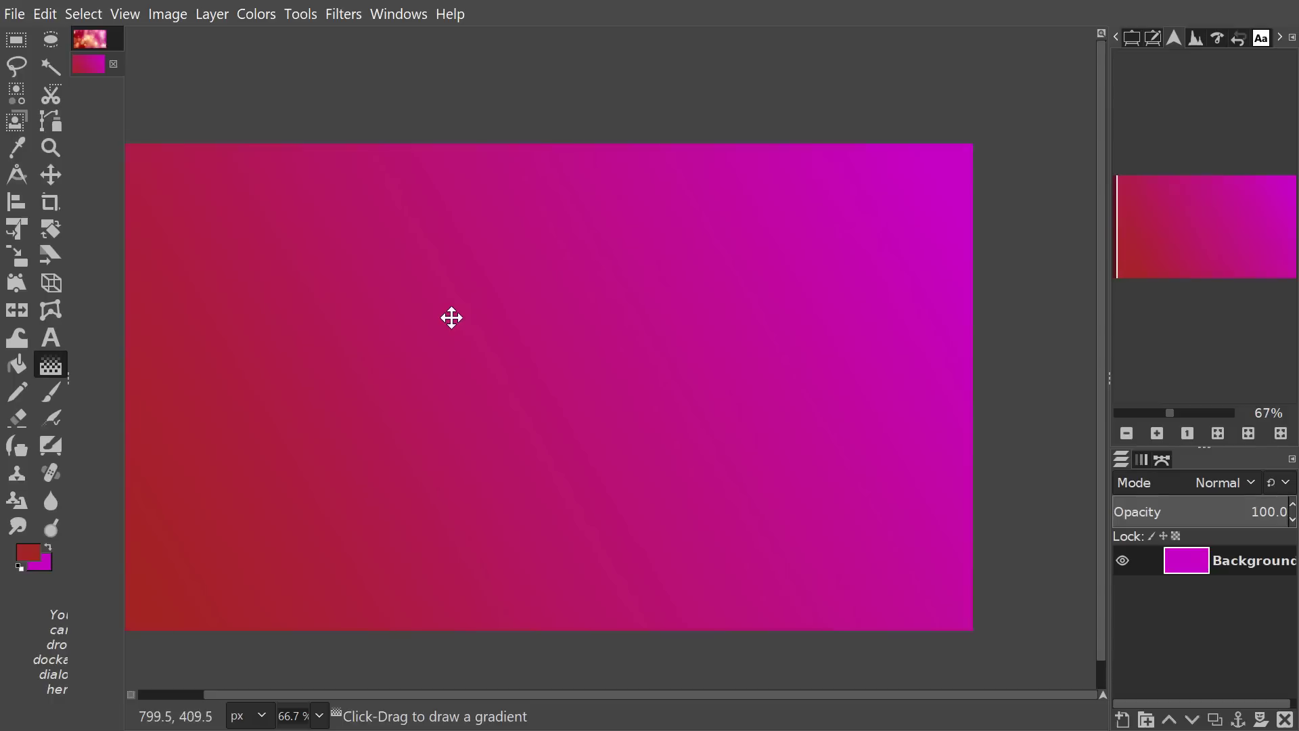
{"action": "key", "text": "space"}
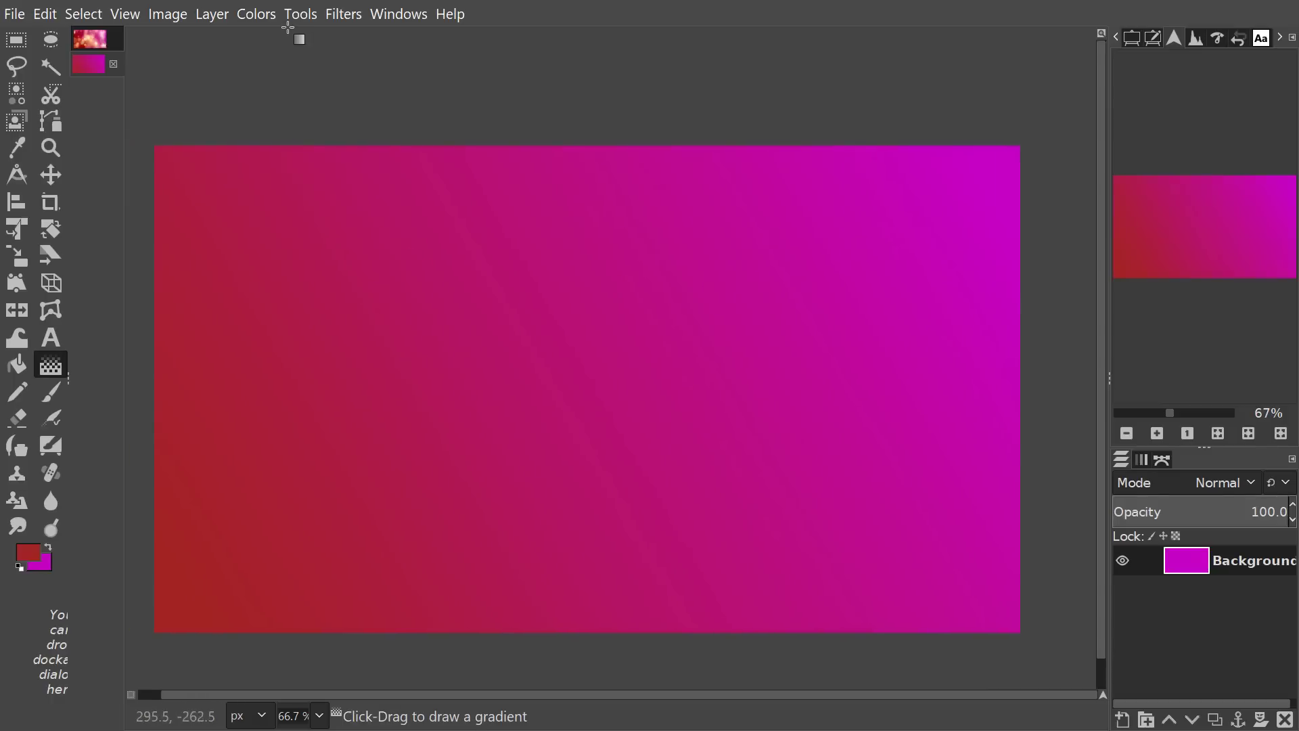
- Launch G'MIC-Qt, search for 'bok', and select the Bokeh Bak filter
{"action": "left_click", "coordinate": [344, 21]}
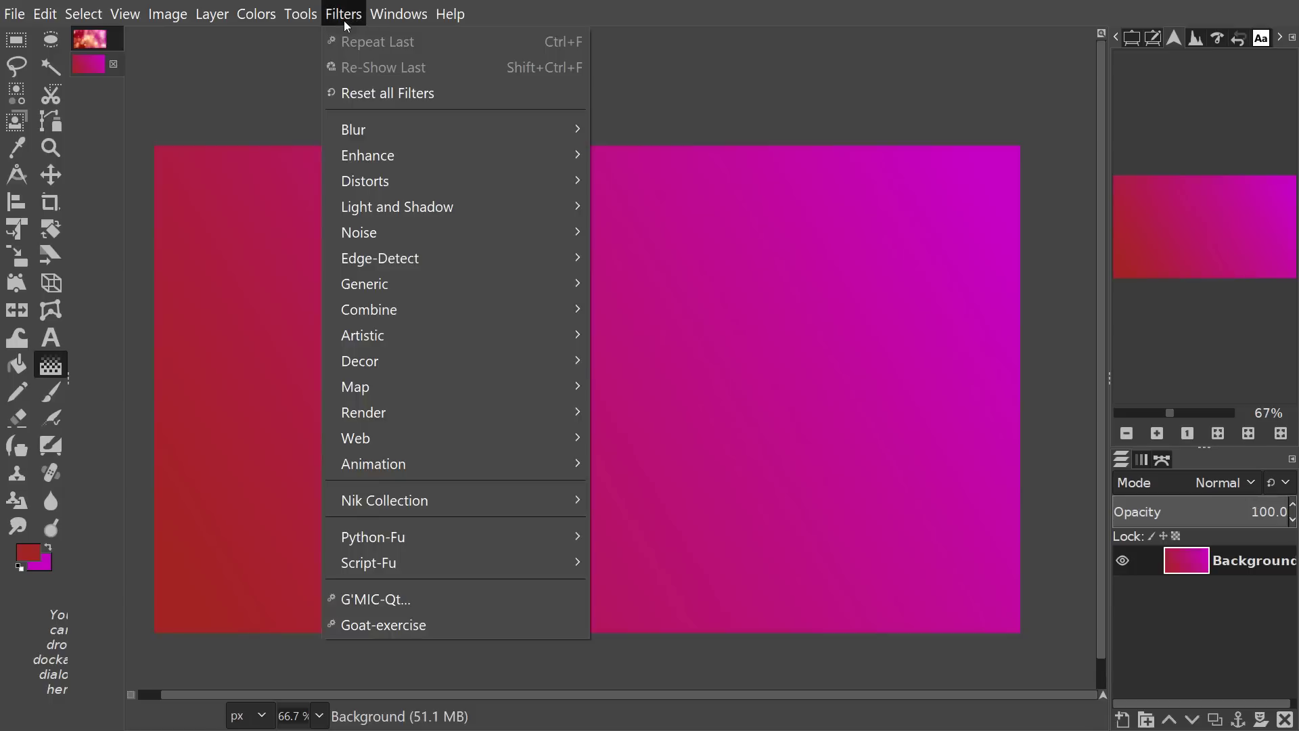
{"action": "left_click", "coordinate": [412, 600]}
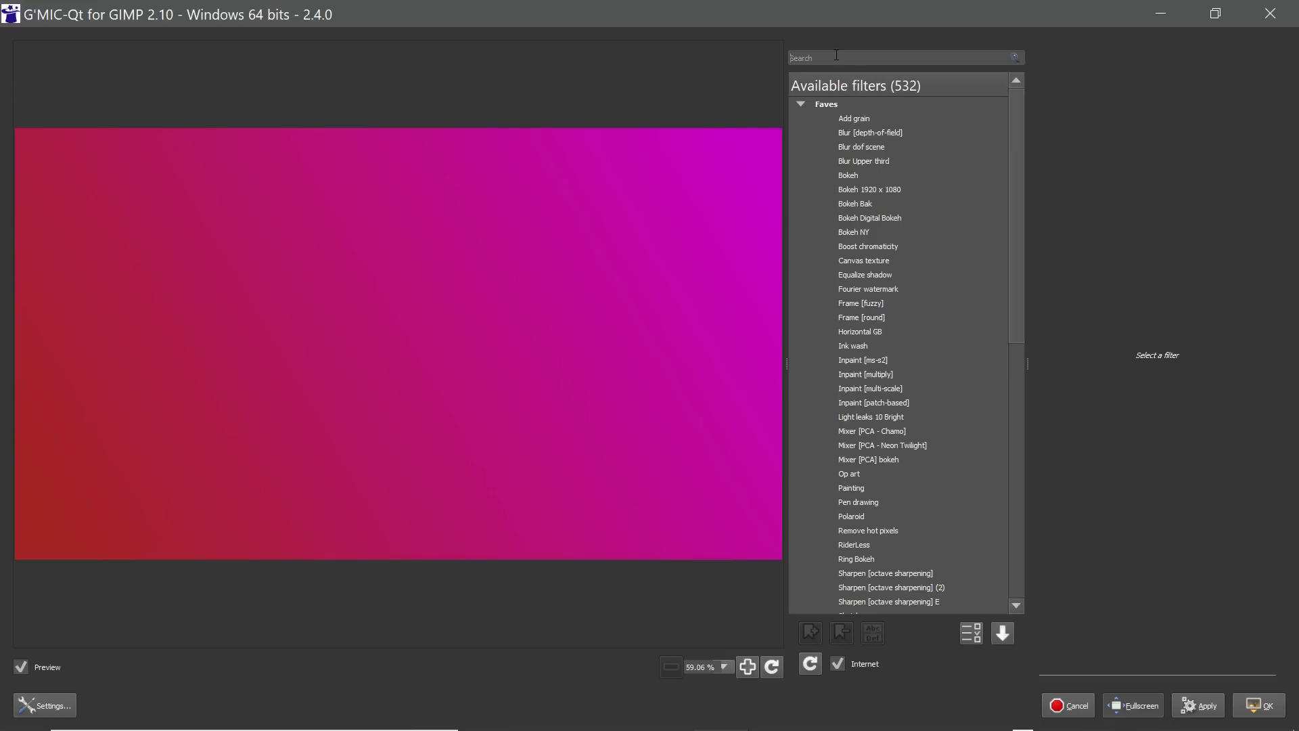
{"action": "type", "text": "bokeh"}
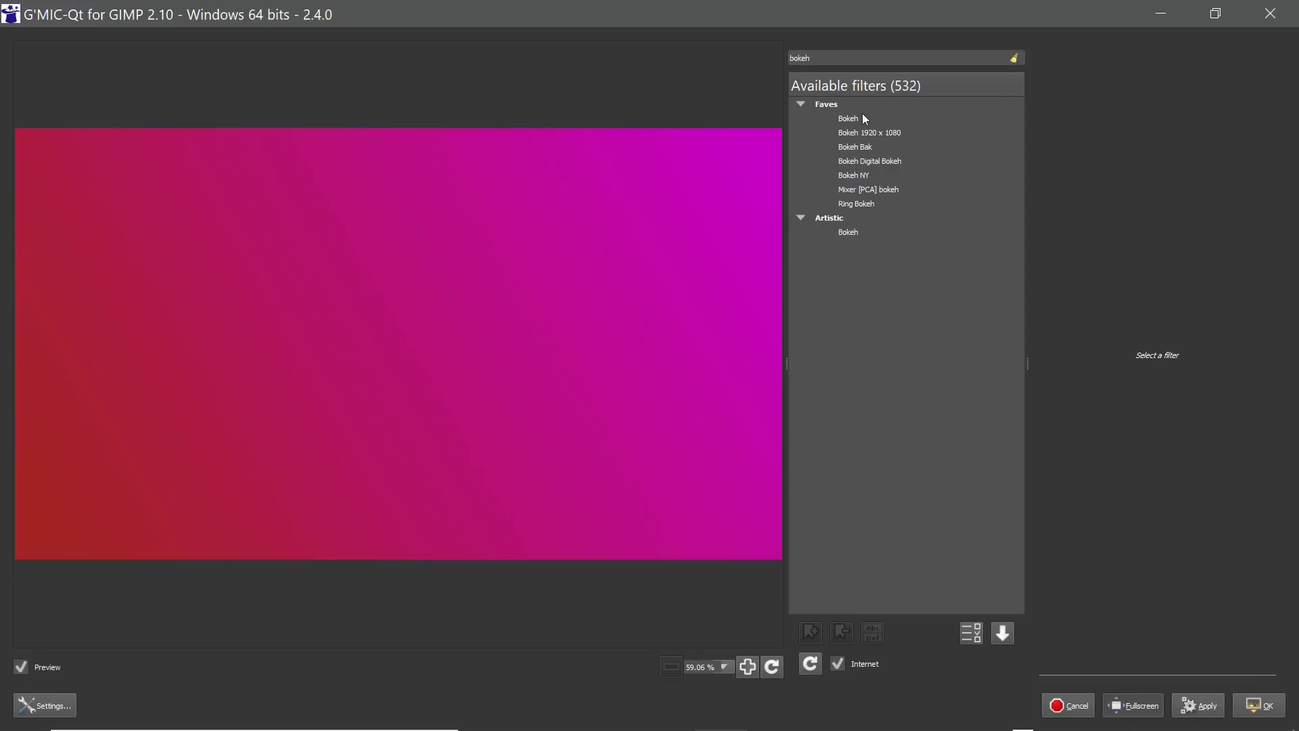
{"action": "left_click", "coordinate": [855, 146]}
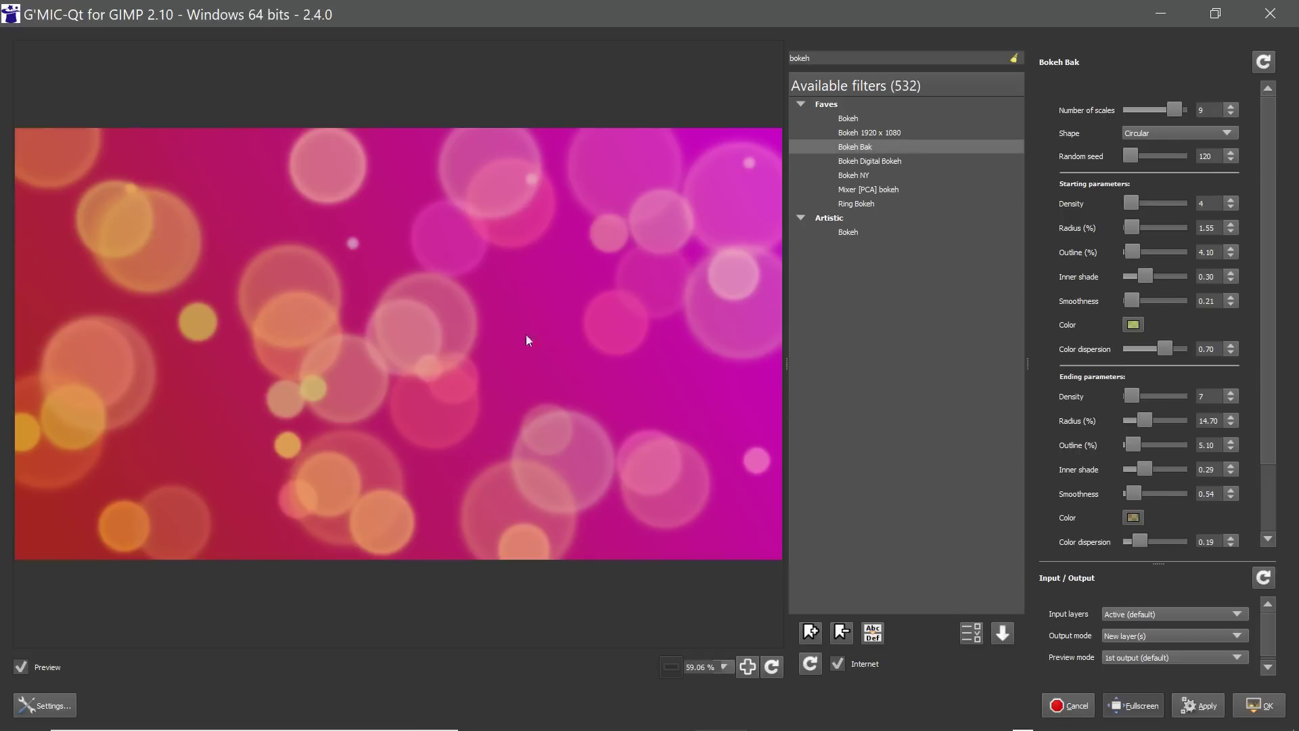
- Scroll through the Bokeh Bak parameters to review its settings (9 scales, seed 120)
{"action": "scroll", "coordinate": [1281, 312], "scroll_direction": "down", "scroll_amount": 3}
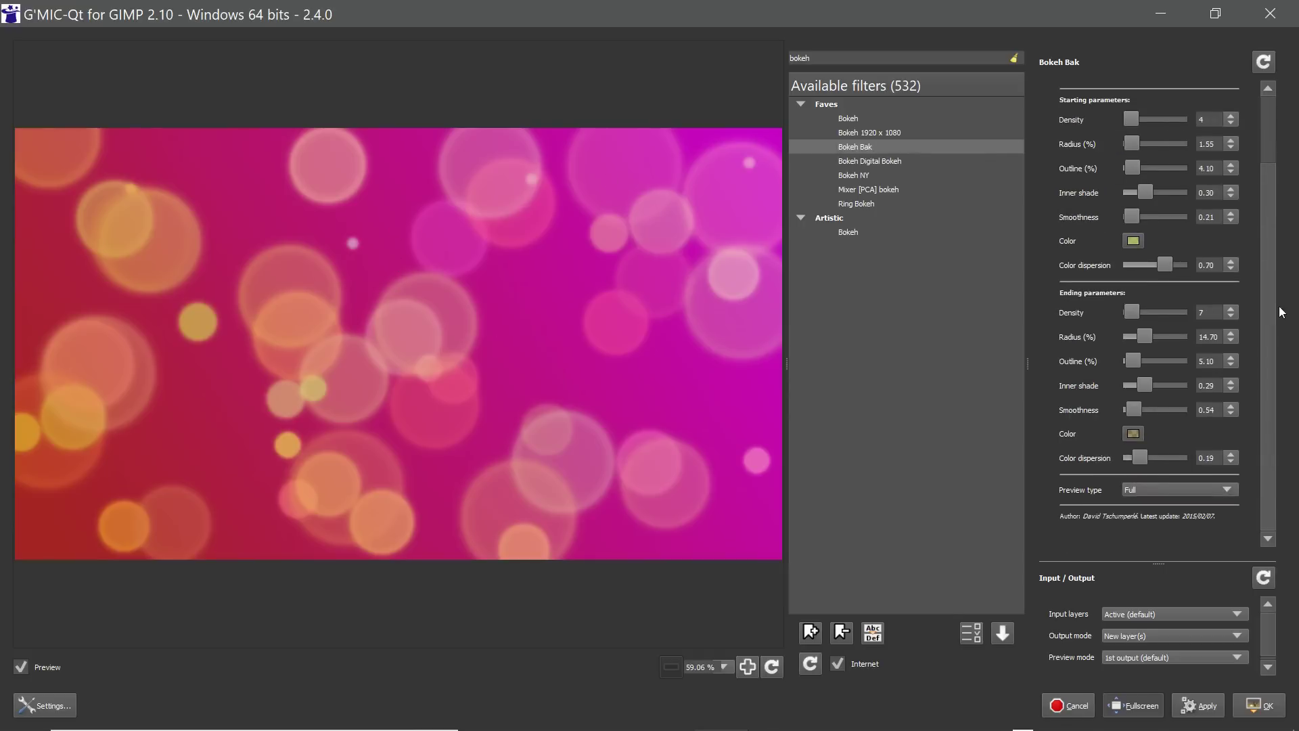
{"action": "scroll", "coordinate": [1290, 203], "scroll_direction": "up", "scroll_amount": 3}
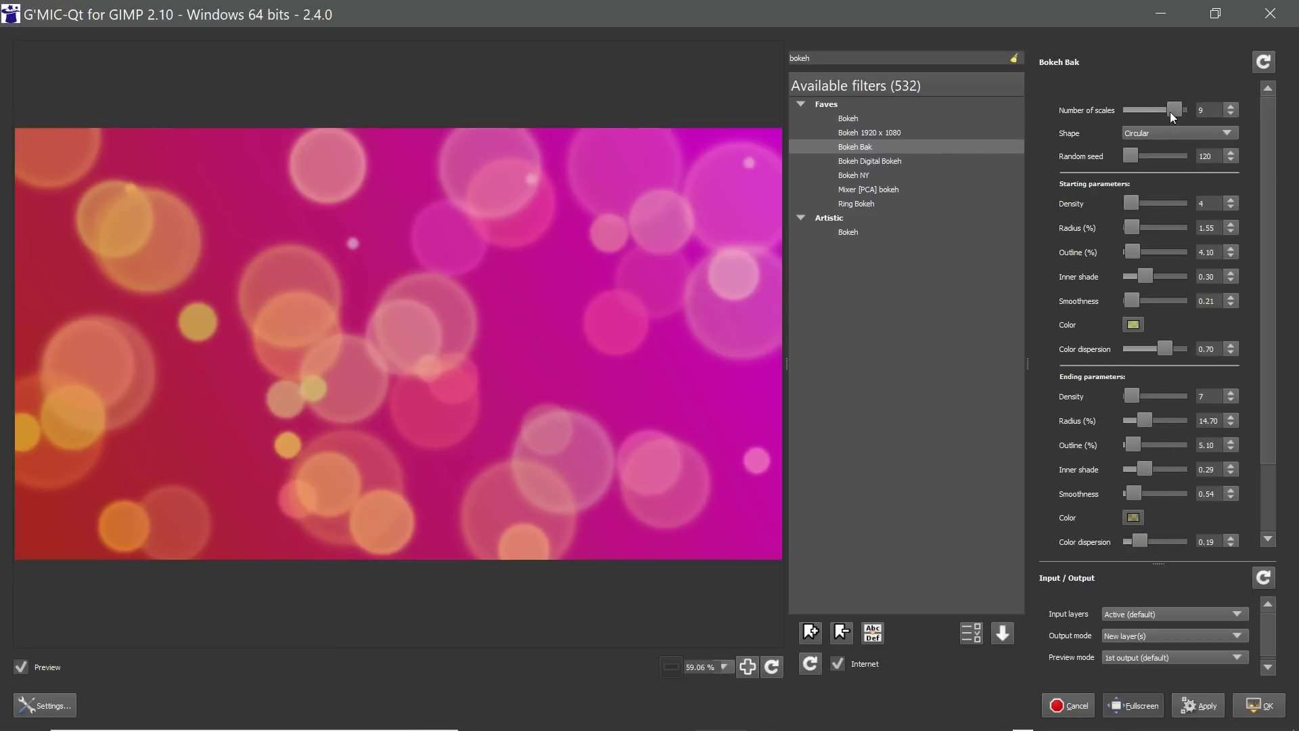
- Set Bokeh Bak to 3 scales, starting density 43, starting radius 2.75, ending radius 9.60
{"action": "left_click_drag", "start_coordinate": [1141, 110], "coordinate": [1119, 117]}
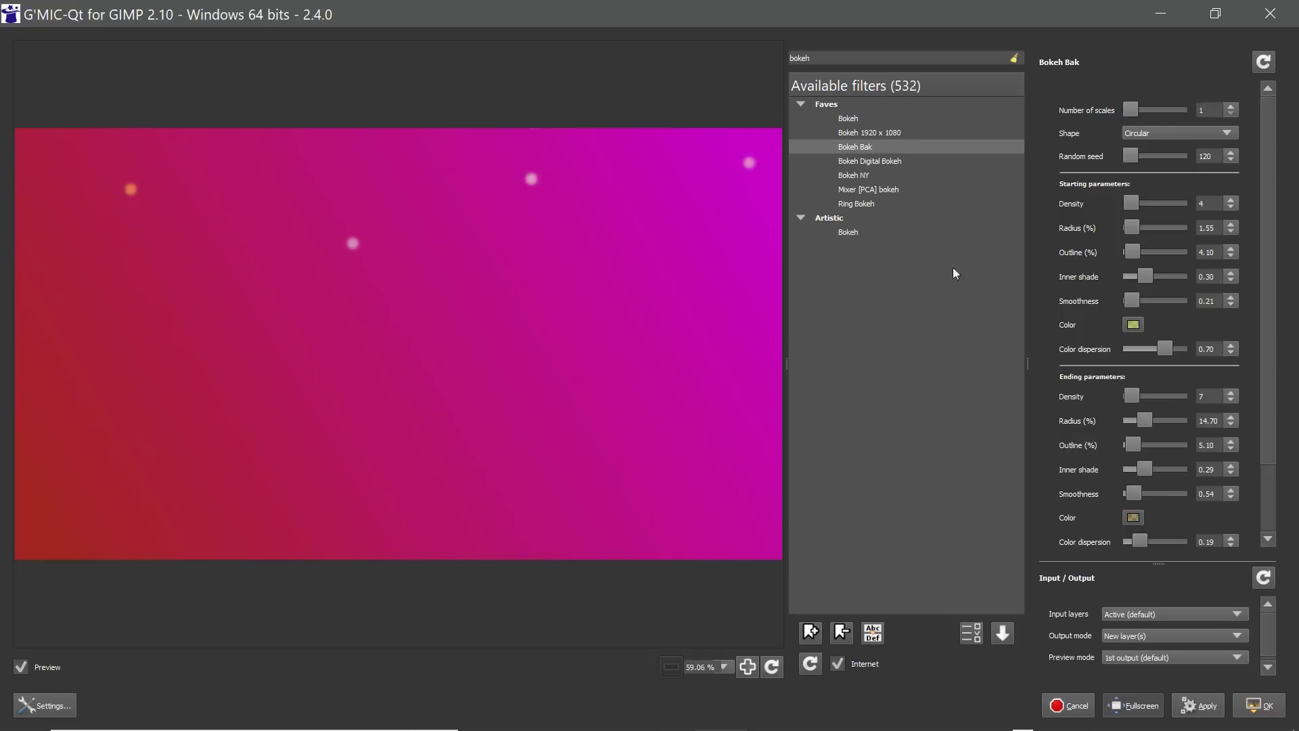
{"action": "left_click", "coordinate": [1229, 107]}
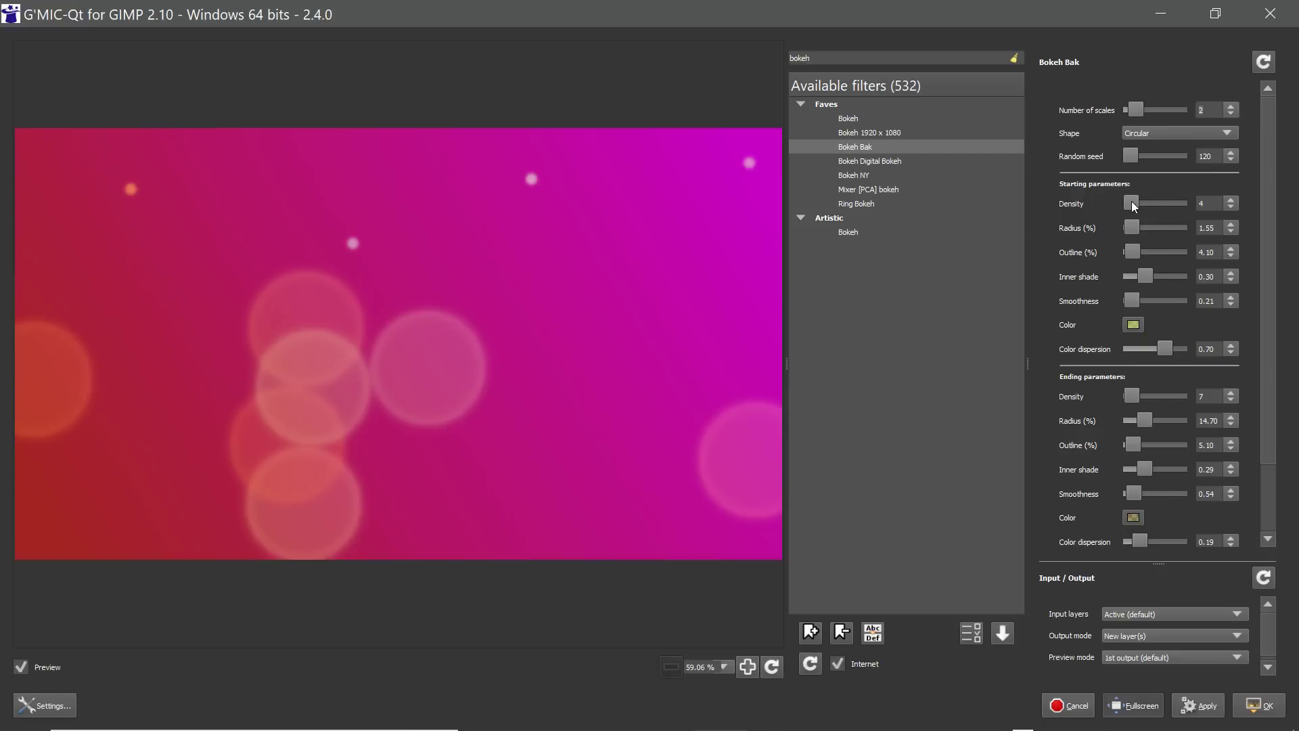
{"action": "left_click_drag", "start_coordinate": [1132, 203], "coordinate": [1139, 203]}
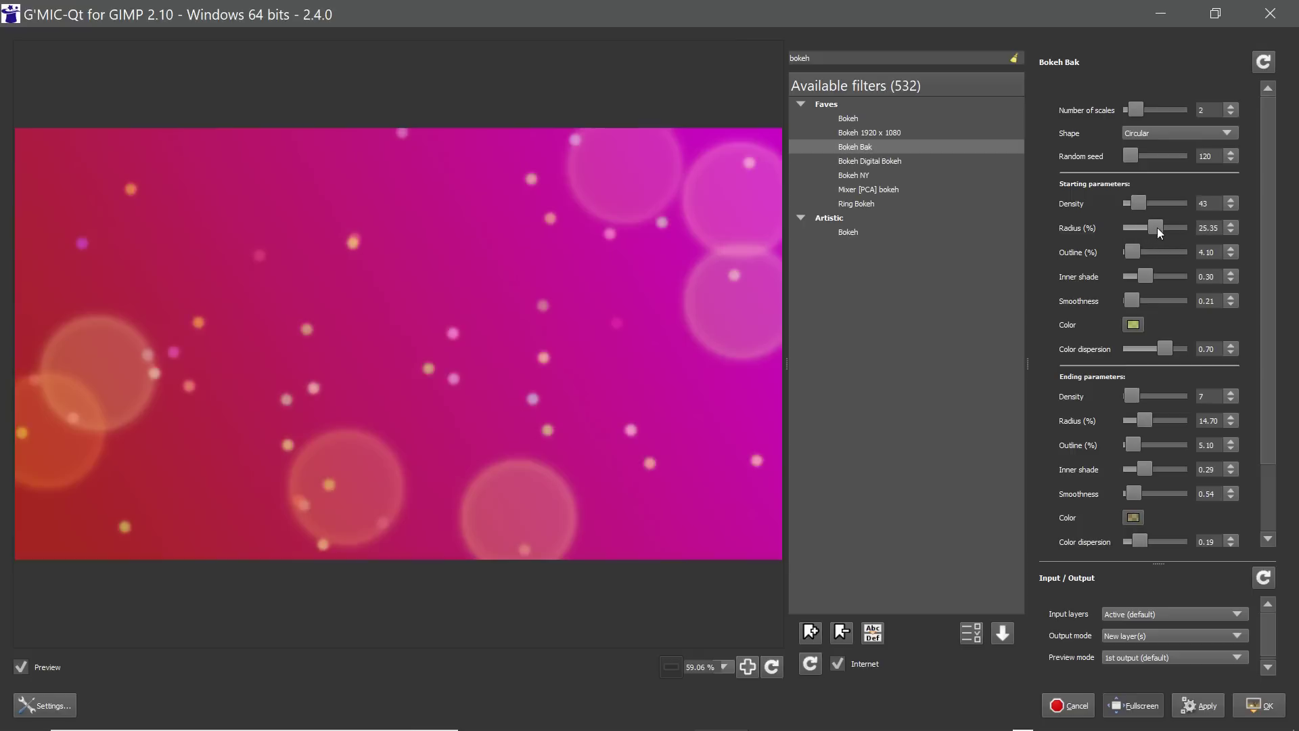
{"action": "left_click_drag", "start_coordinate": [1157, 228], "coordinate": [1135, 237]}
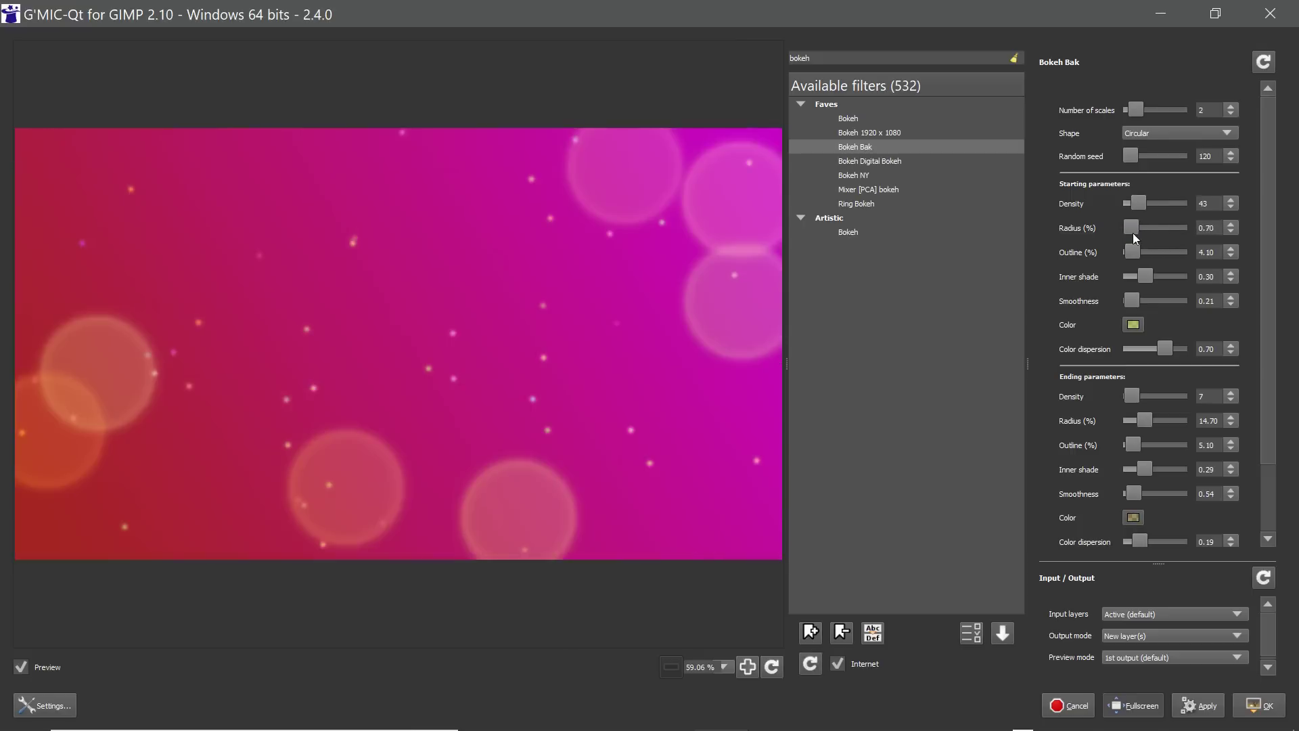
{"action": "left_click_drag", "start_coordinate": [1136, 237], "coordinate": [1138, 237]}
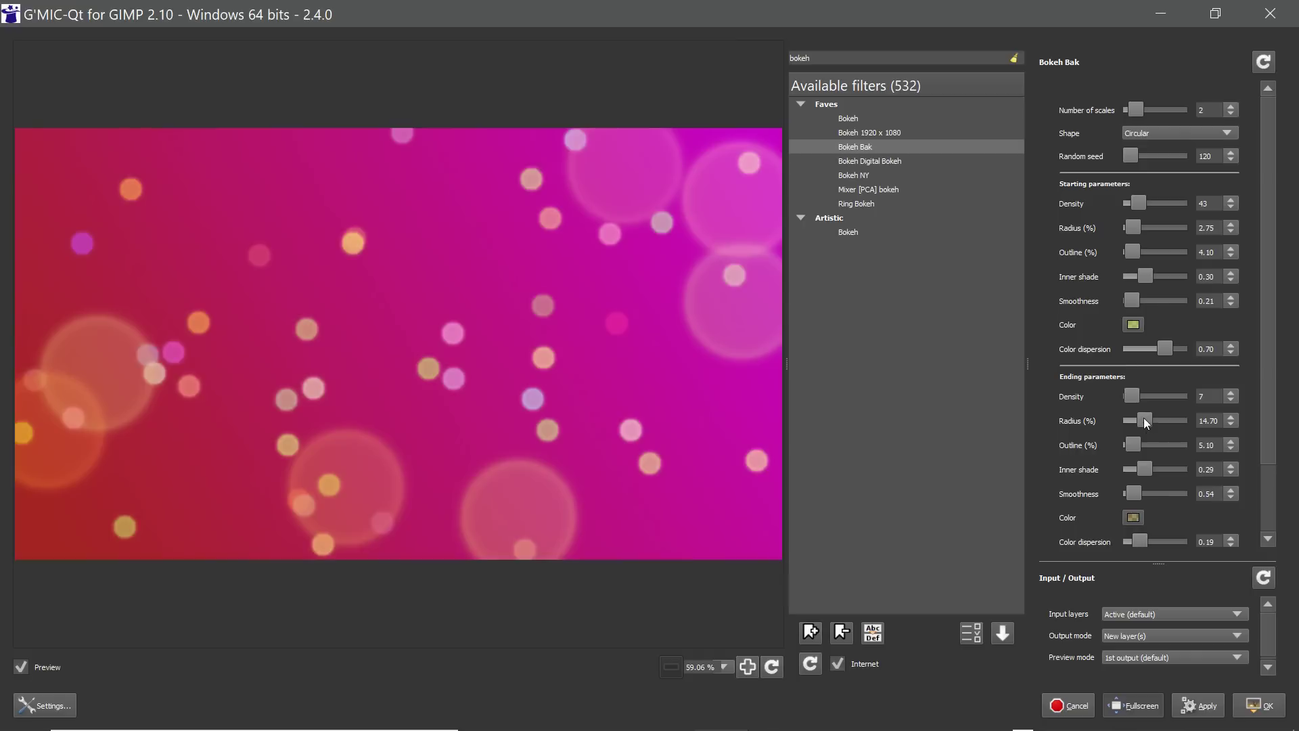
{"action": "left_click_drag", "start_coordinate": [1143, 419], "coordinate": [1140, 418]}
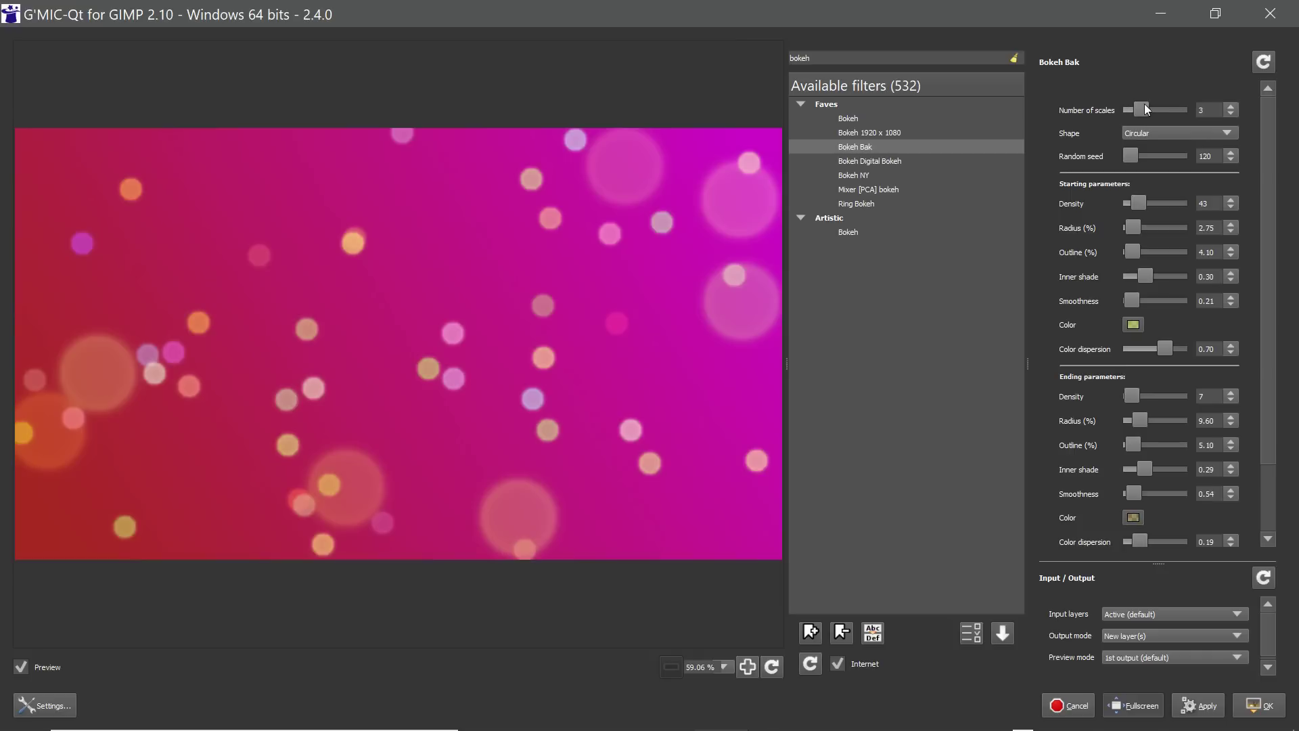
- Raise the number of scales to 5 and drop the starting density to 8
{"action": "mouse_move", "coordinate": [1146, 109]}
{"action": "left_mouse_down"}
{"action": "mouse_move", "coordinate": [1169, 108]}
{"action": "mouse_move", "coordinate": [1152, 108]}
{"action": "left_mouse_up"}
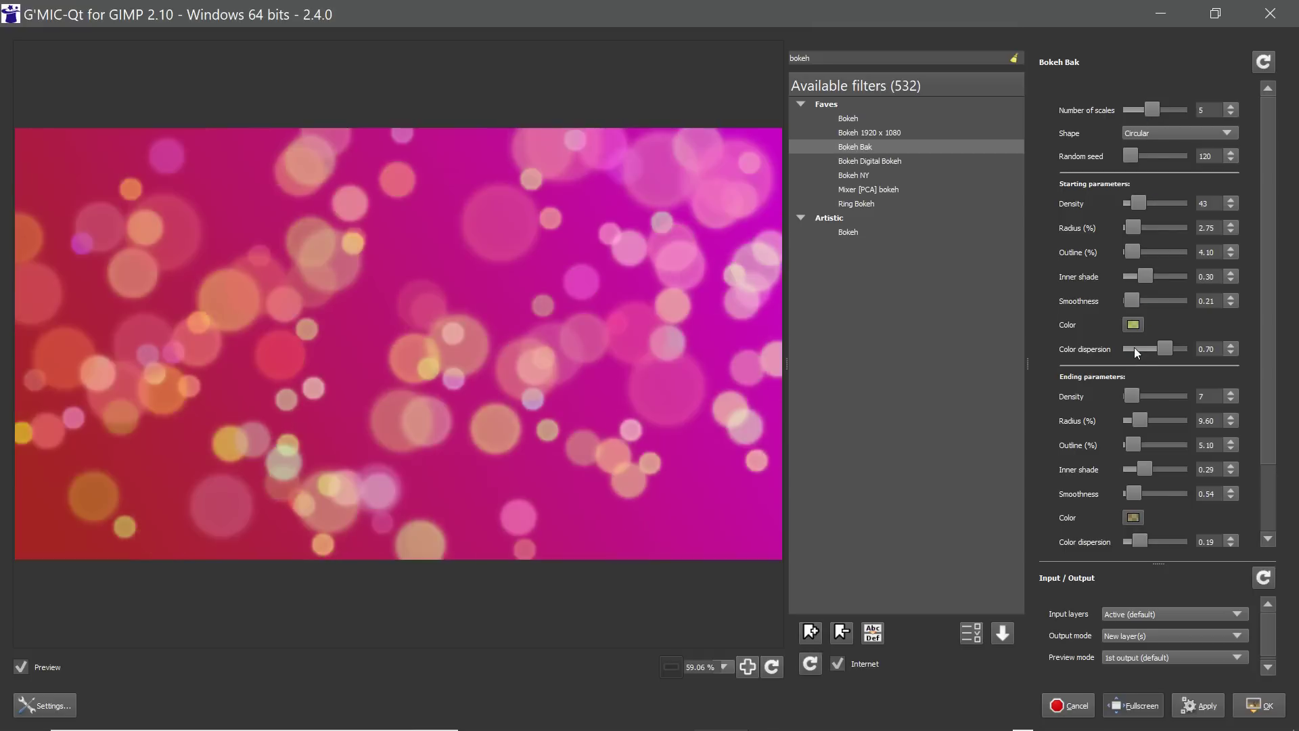
{"action": "left_click", "coordinate": [1231, 206]}
{"action": "left_click", "coordinate": [1231, 207]}
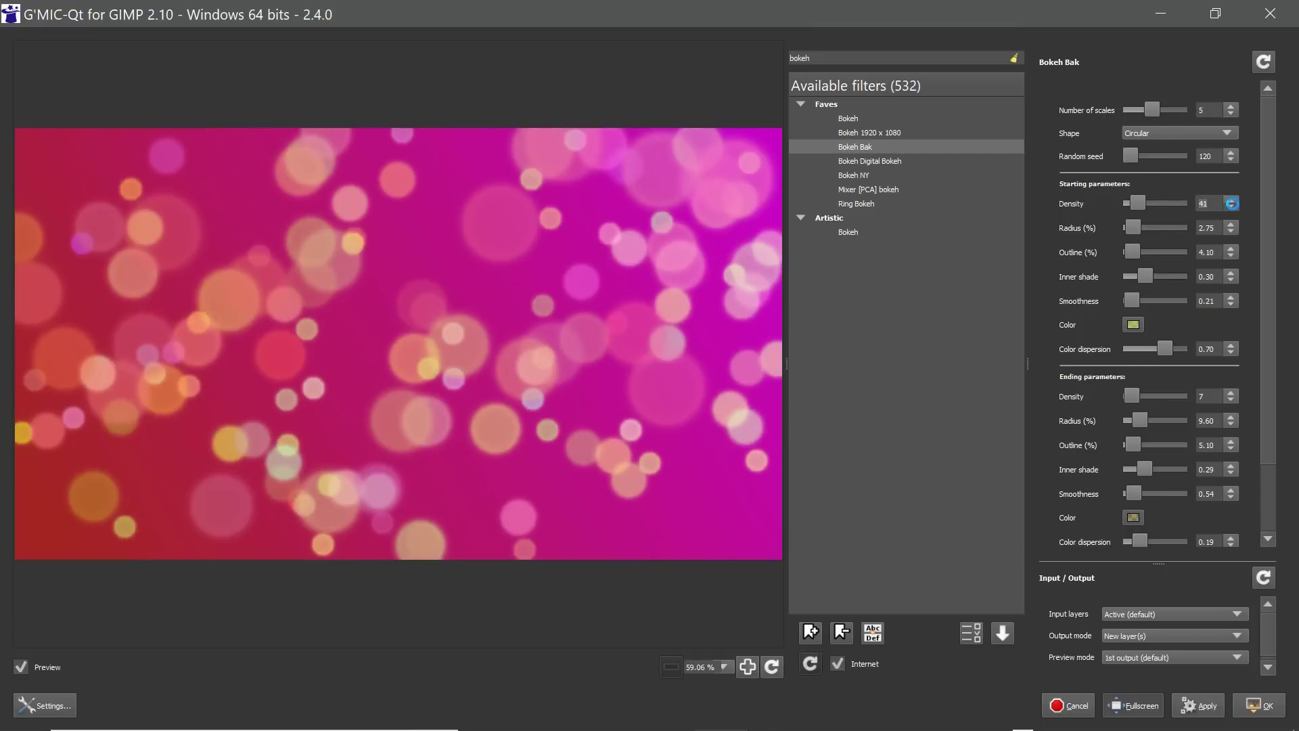
{"action": "left_click", "coordinate": [1231, 207]}
{"action": "left_click", "coordinate": [1231, 206]}
{"action": "left_click_drag", "start_coordinate": [1141, 203], "coordinate": [1131, 203]}
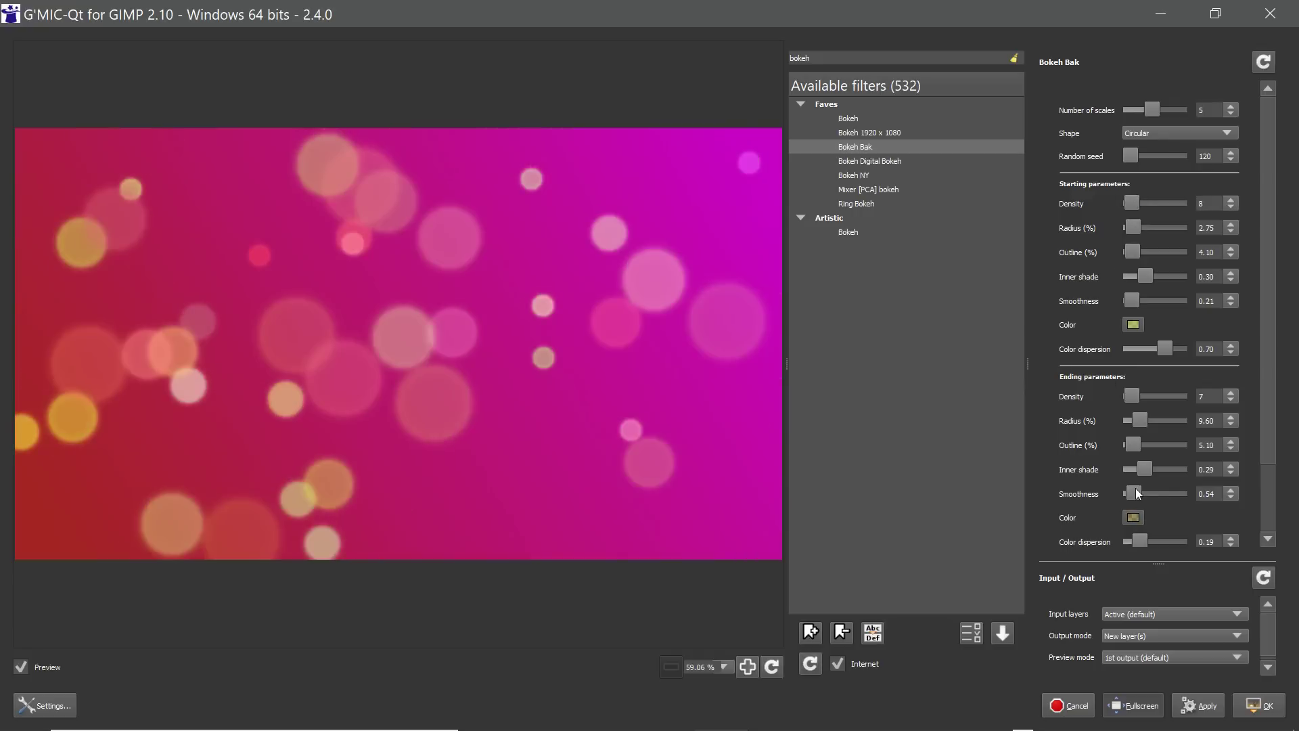
- Set ending Smoothness to 0.08 and ending Outline to 1.10%, with output on New layer(s)
{"action": "left_click", "coordinate": [1221, 494]}
{"action": "key", "text": "BackSpace"}
{"action": "key", "text": "BackSpace"}
{"action": "type", "text": "0"}
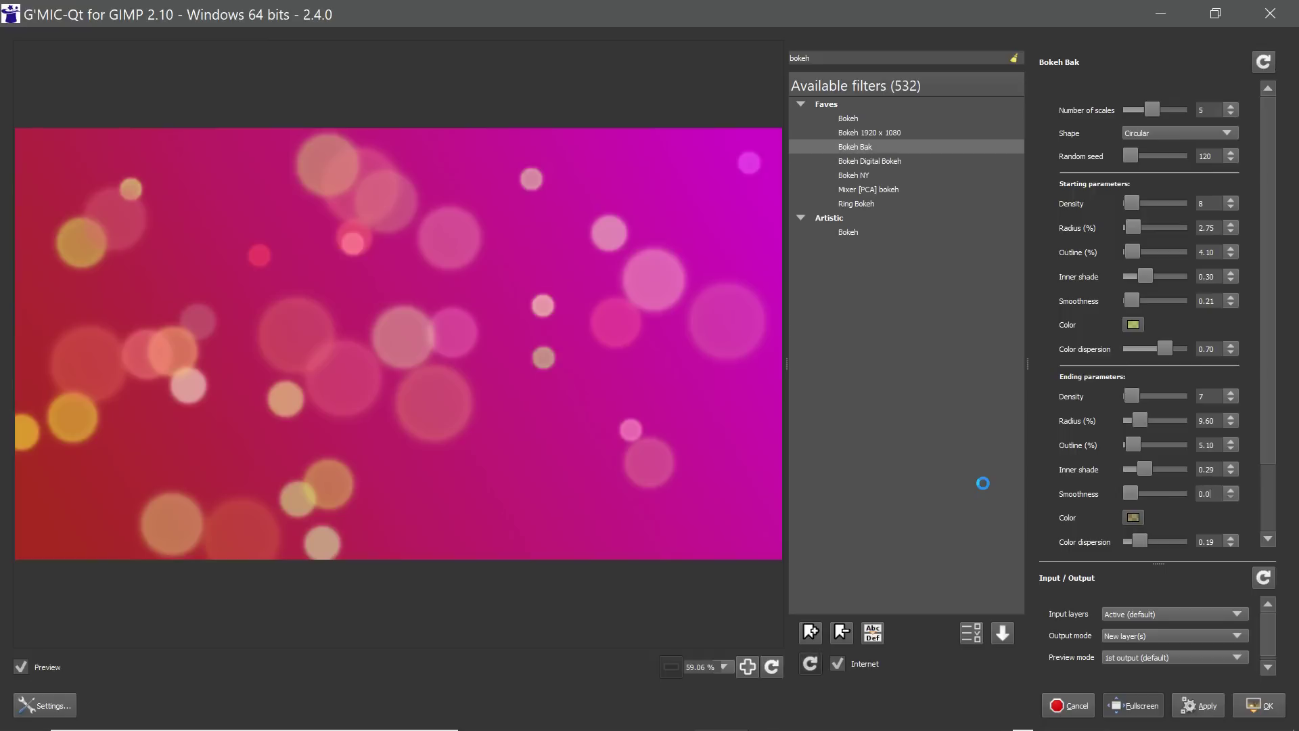
{"action": "type", "text": "8"}
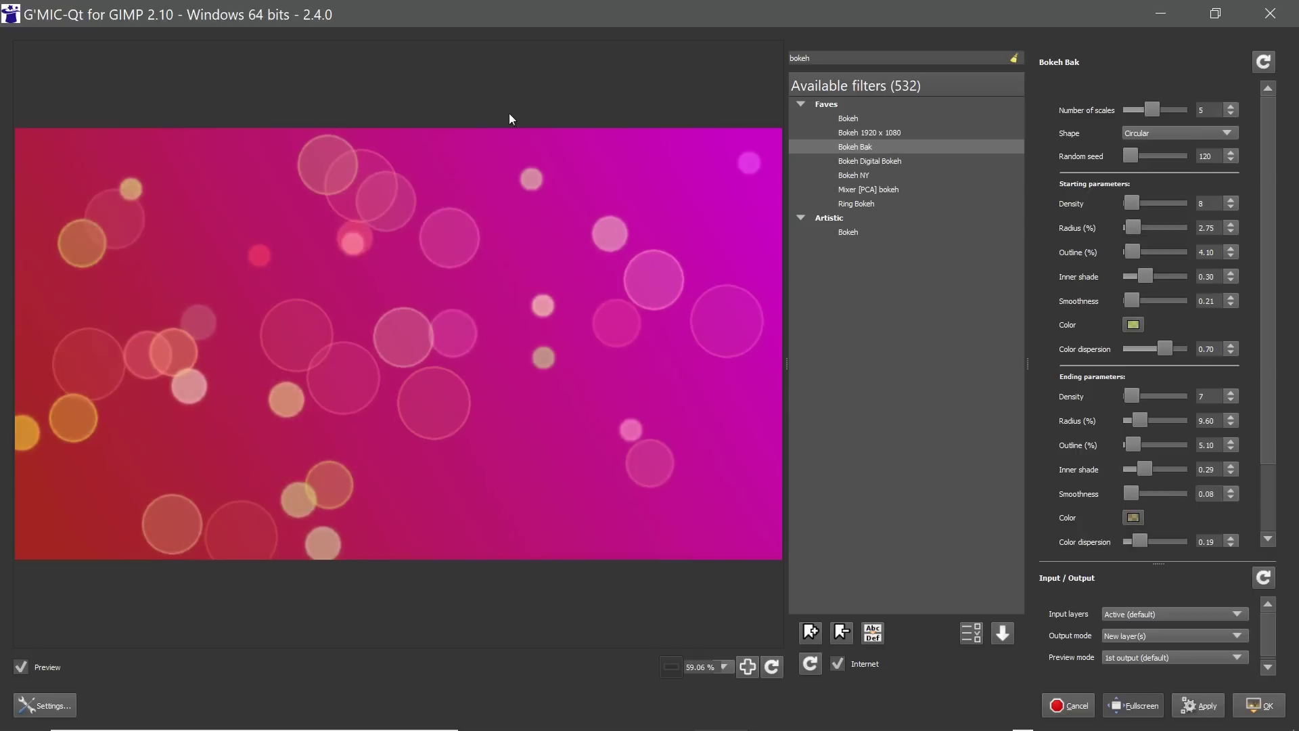
{"action": "left_click", "coordinate": [1231, 446]}
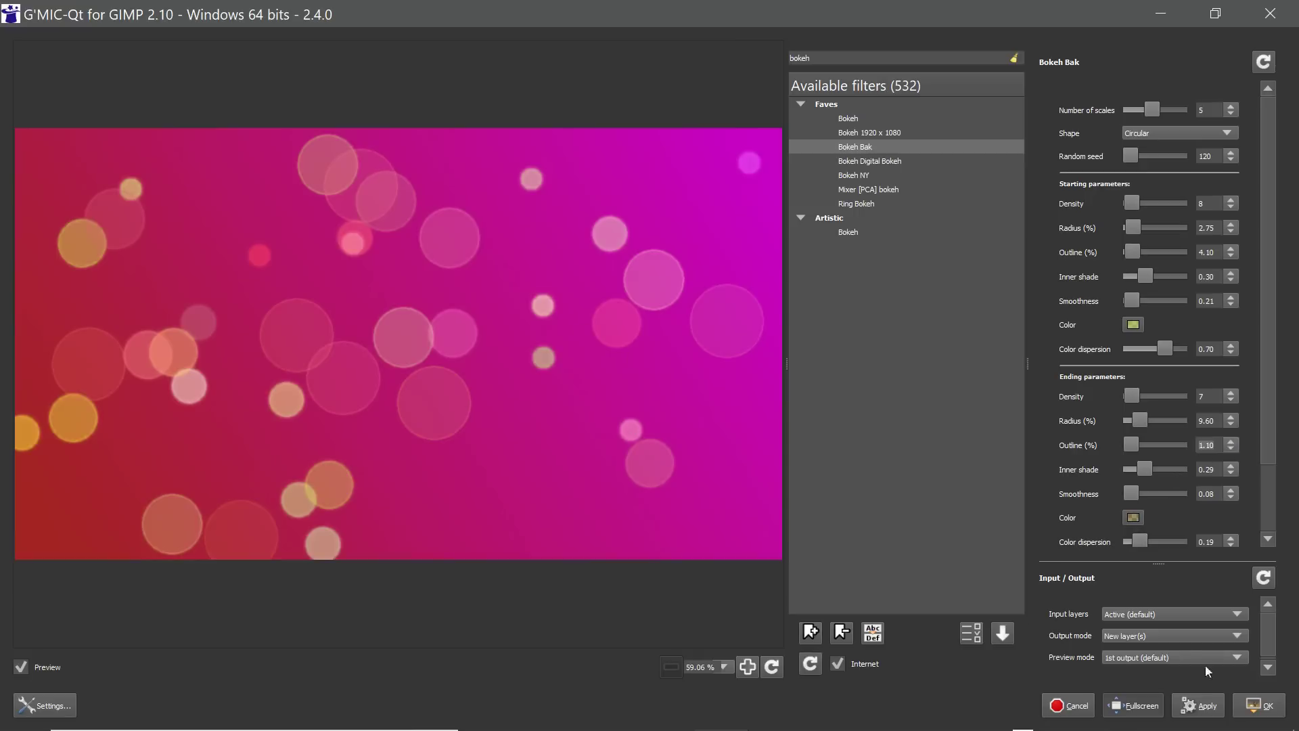
{"action": "left_click", "coordinate": [1155, 646]}
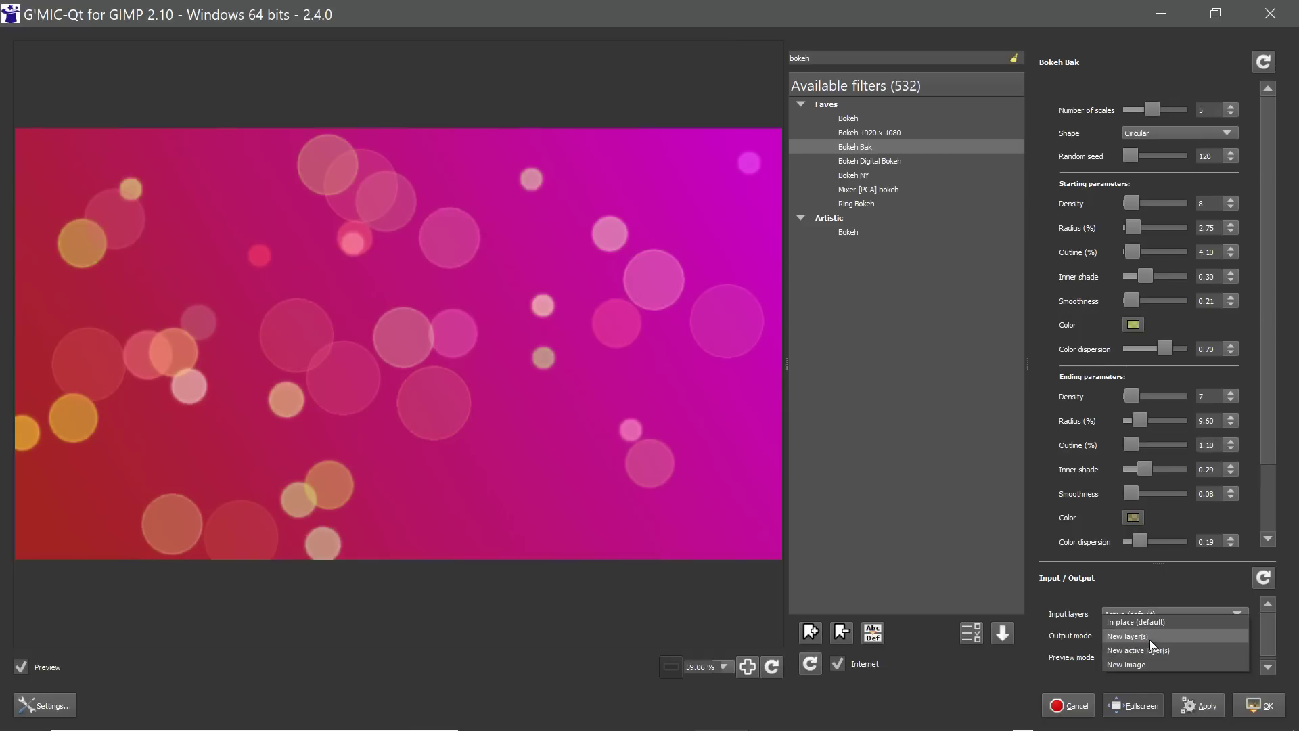
{"action": "left_click", "coordinate": [1152, 638]}
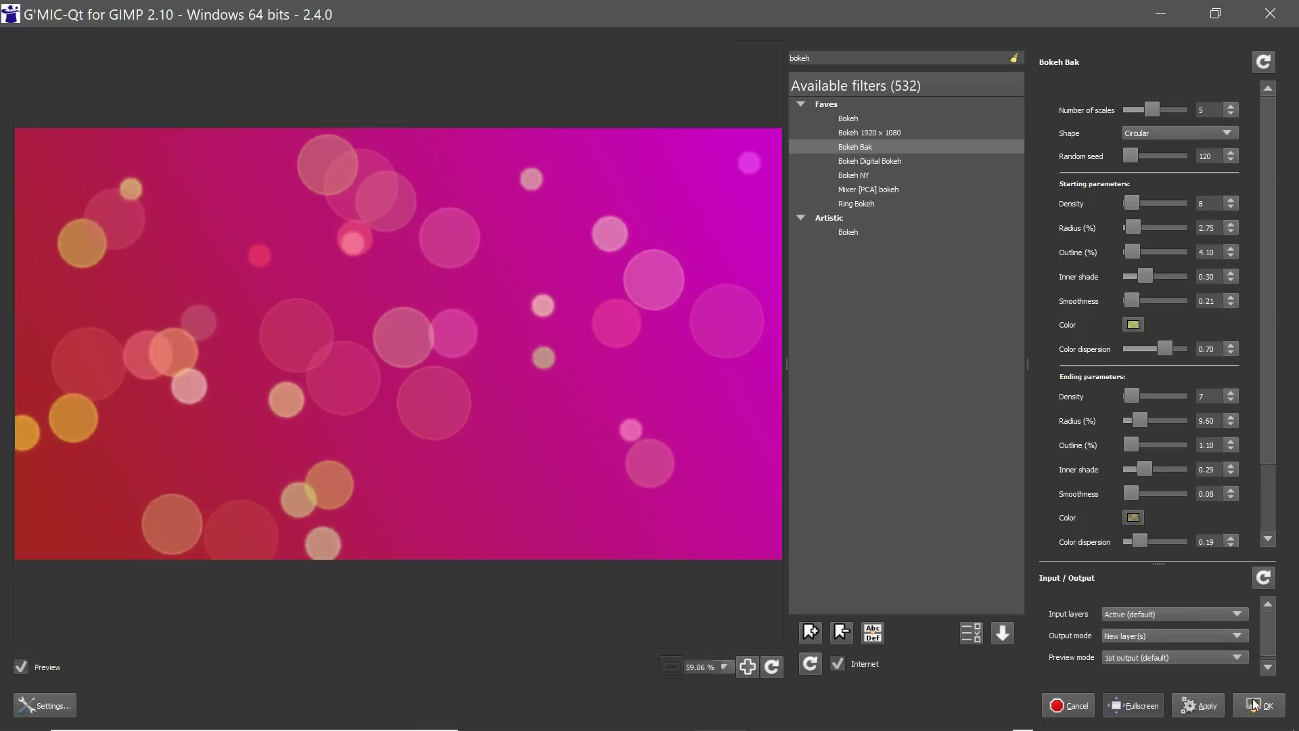
- Apply Bokeh Bak as a Screen-mode layer, toggle the gradient's visibility, and duplicate the bokeh layer
{"action": "key", "text": "Return"}
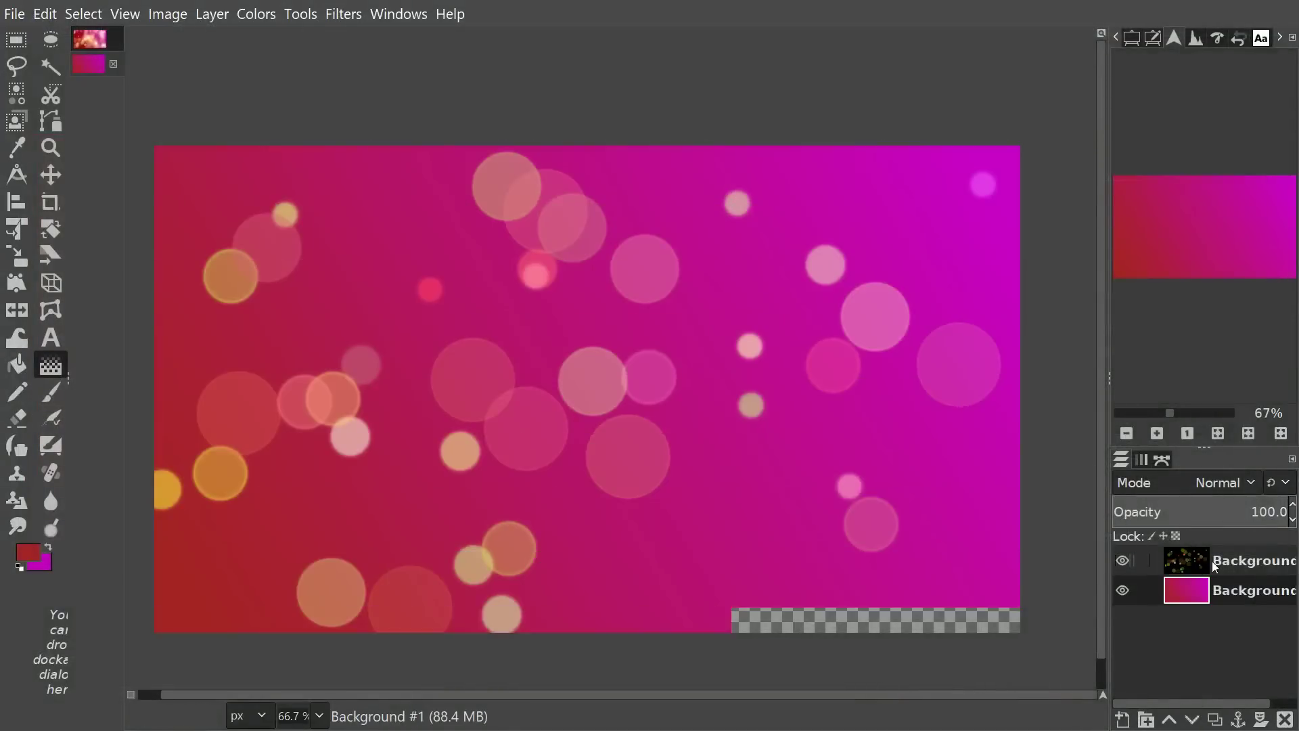
{"action": "left_click", "coordinate": [1197, 587]}
{"action": "key", "text": "Page_Up"}
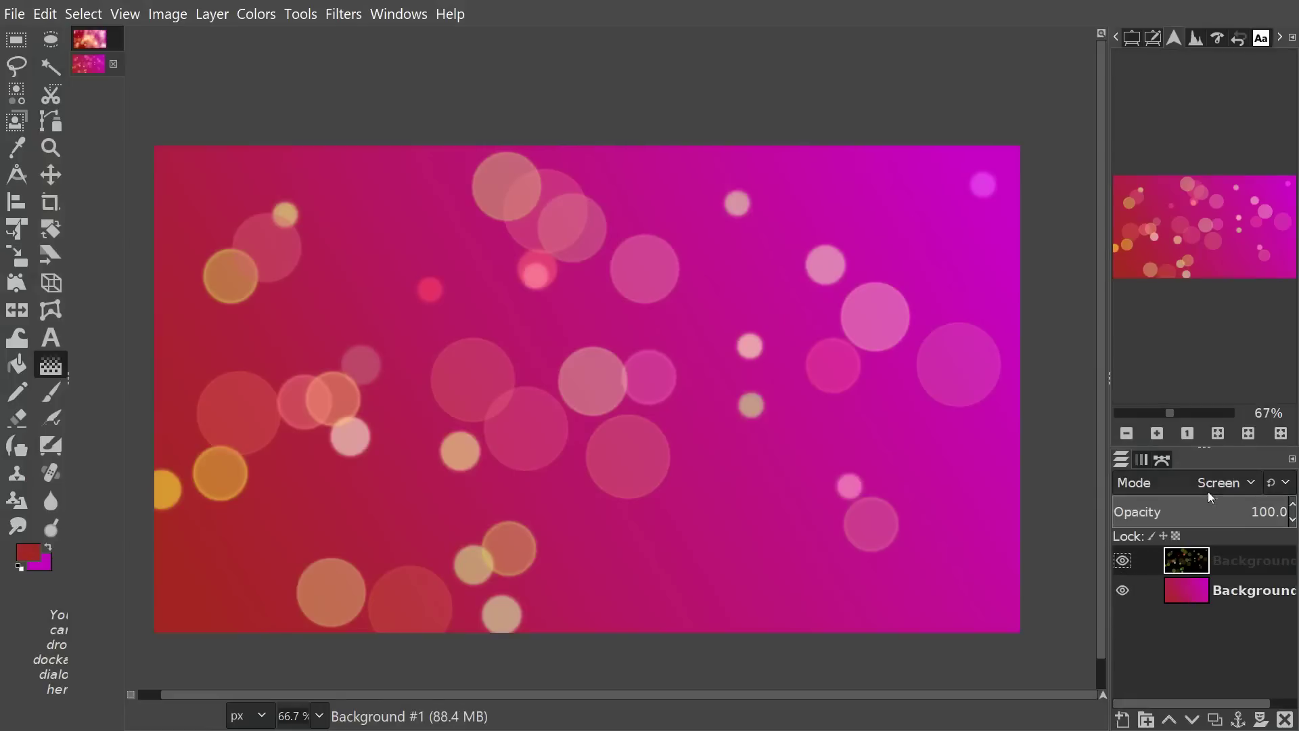
{"action": "left_click", "coordinate": [1121, 592]}
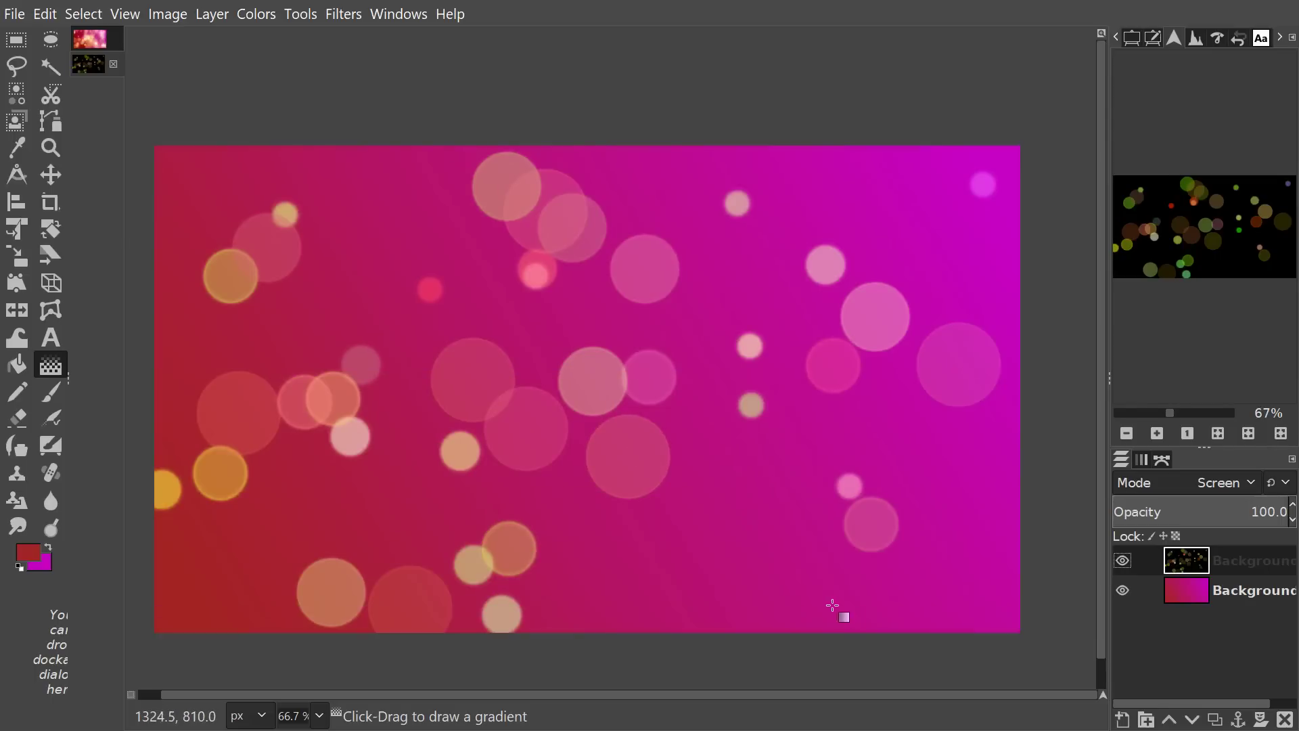
{"action": "left_click", "coordinate": [1214, 719]}
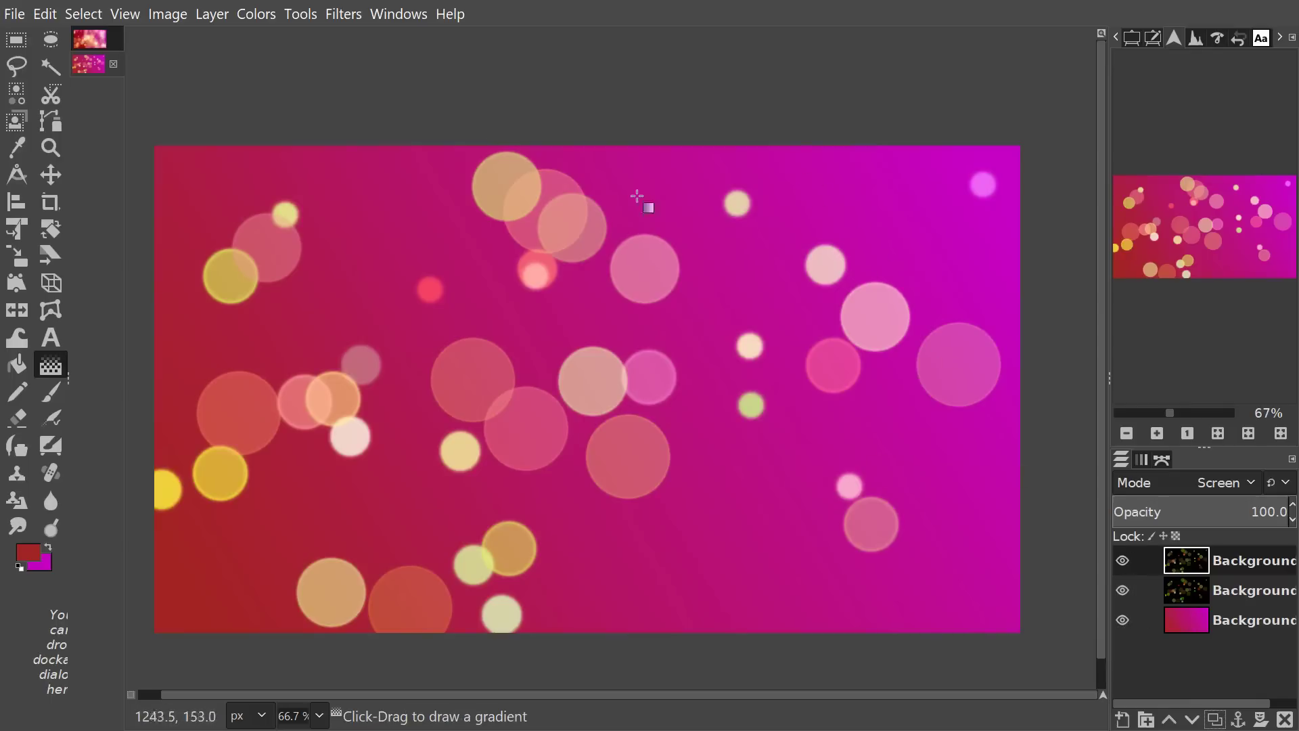
- Cancel G'MIC-Qt without applying anything and select the bottom Background gradient layer
{"action": "left_click", "coordinate": [344, 14]}
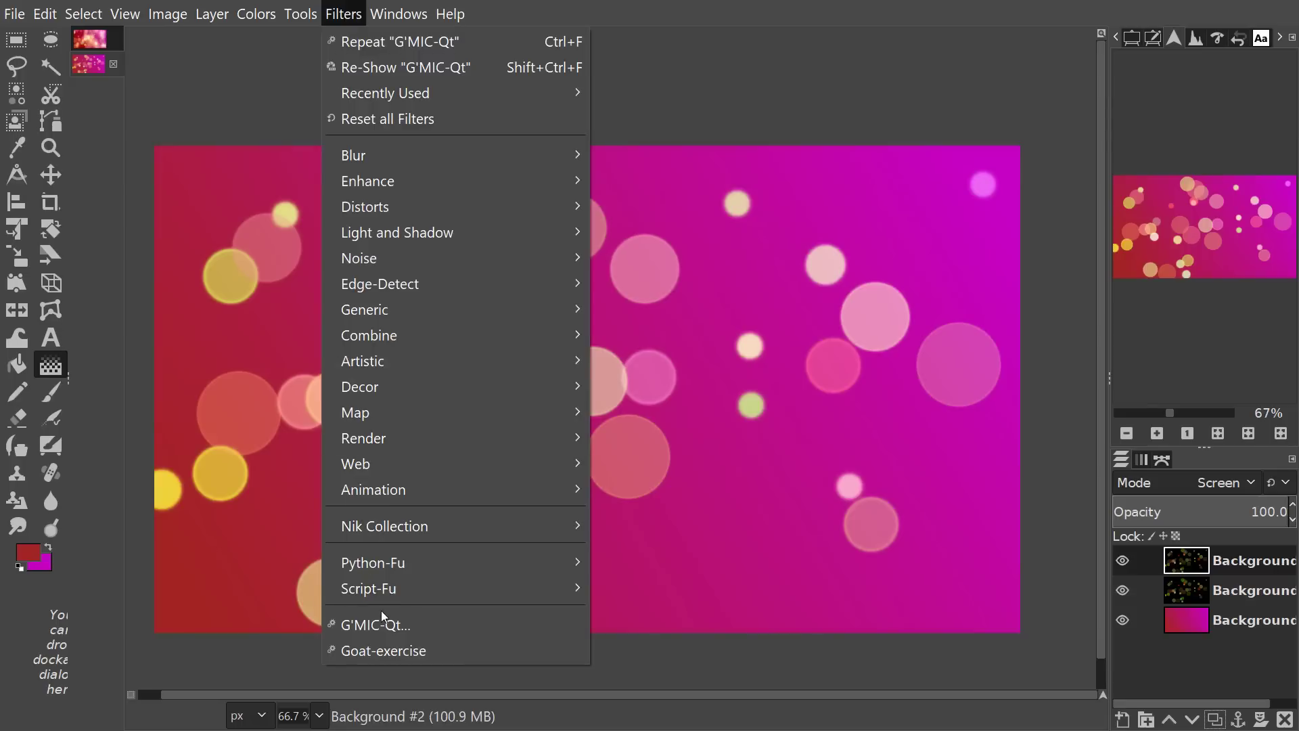
{"action": "left_click", "coordinate": [345, 623]}
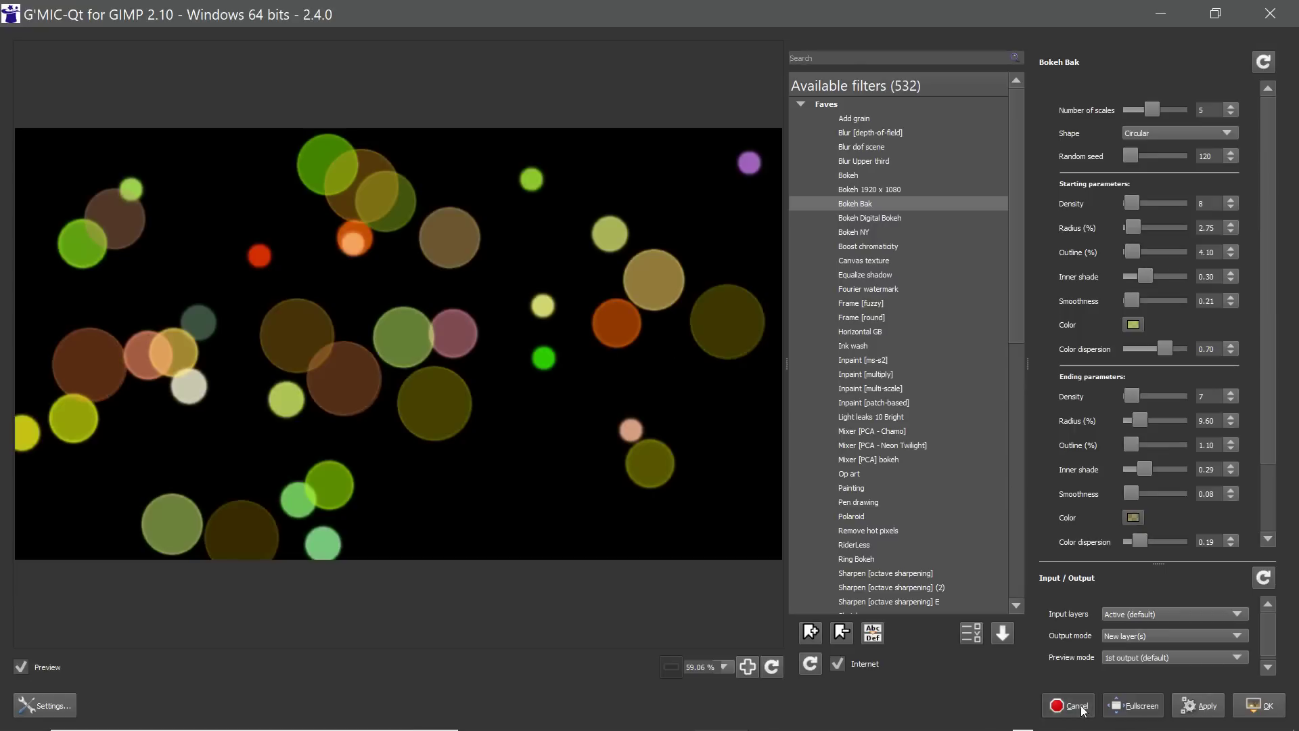
{"action": "left_click_drag", "start_coordinate": [968, 7], "coordinate": [854, 501]}
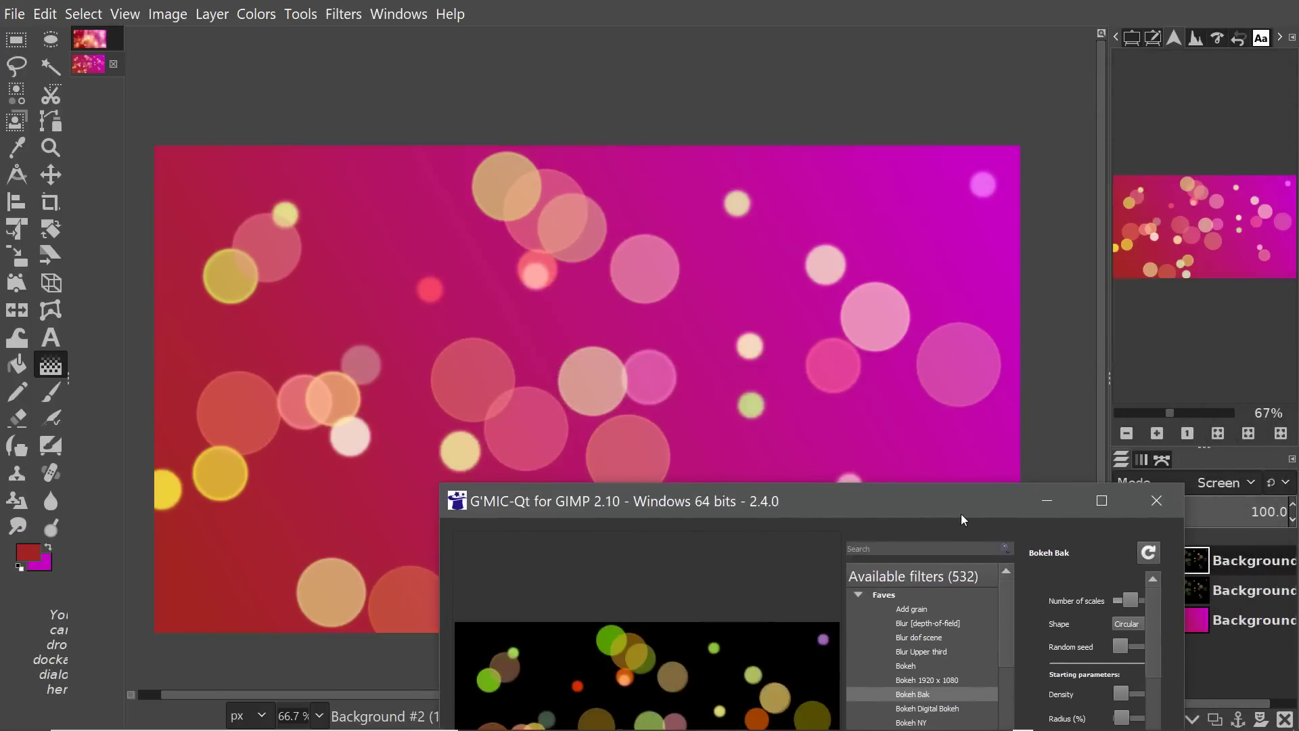
{"action": "left_click_drag", "start_coordinate": [964, 518], "coordinate": [828, 84]}
{"action": "left_click", "coordinate": [827, 556]}
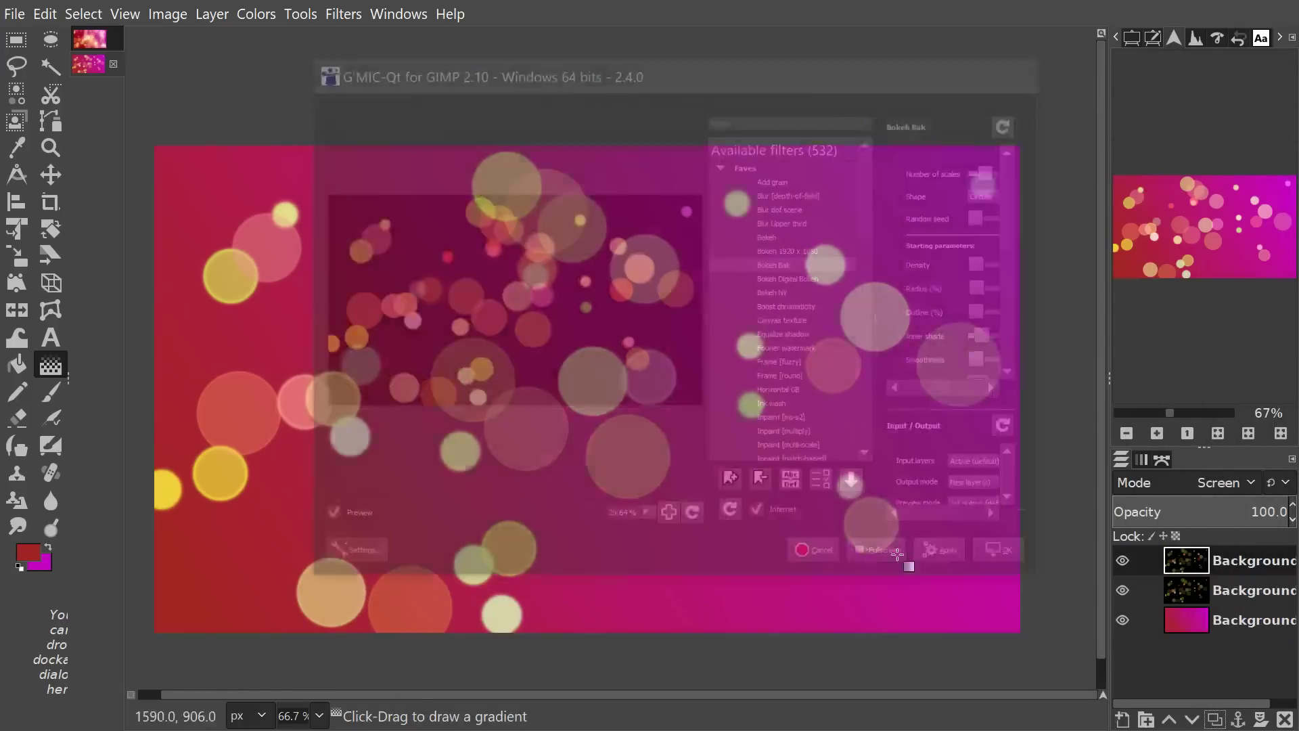
{"action": "left_click", "coordinate": [1229, 620]}
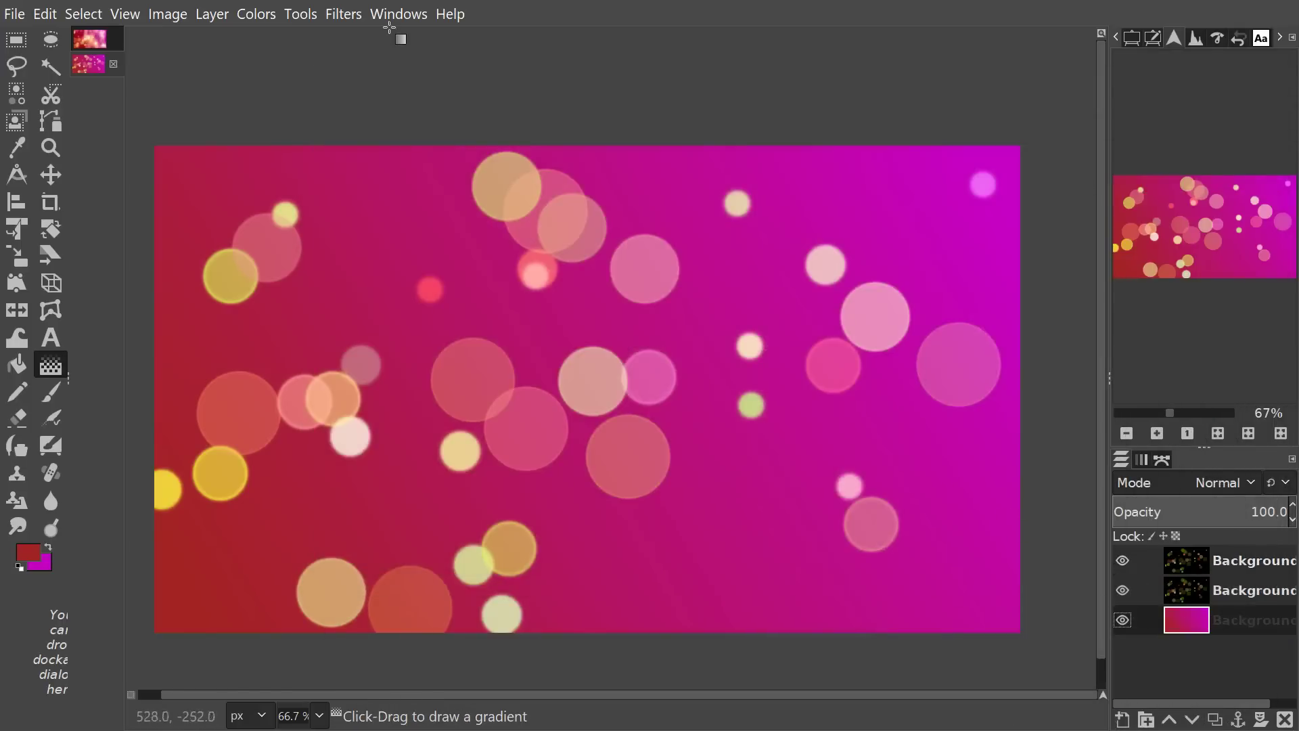
{"action": "left_click", "coordinate": [343, 14]}
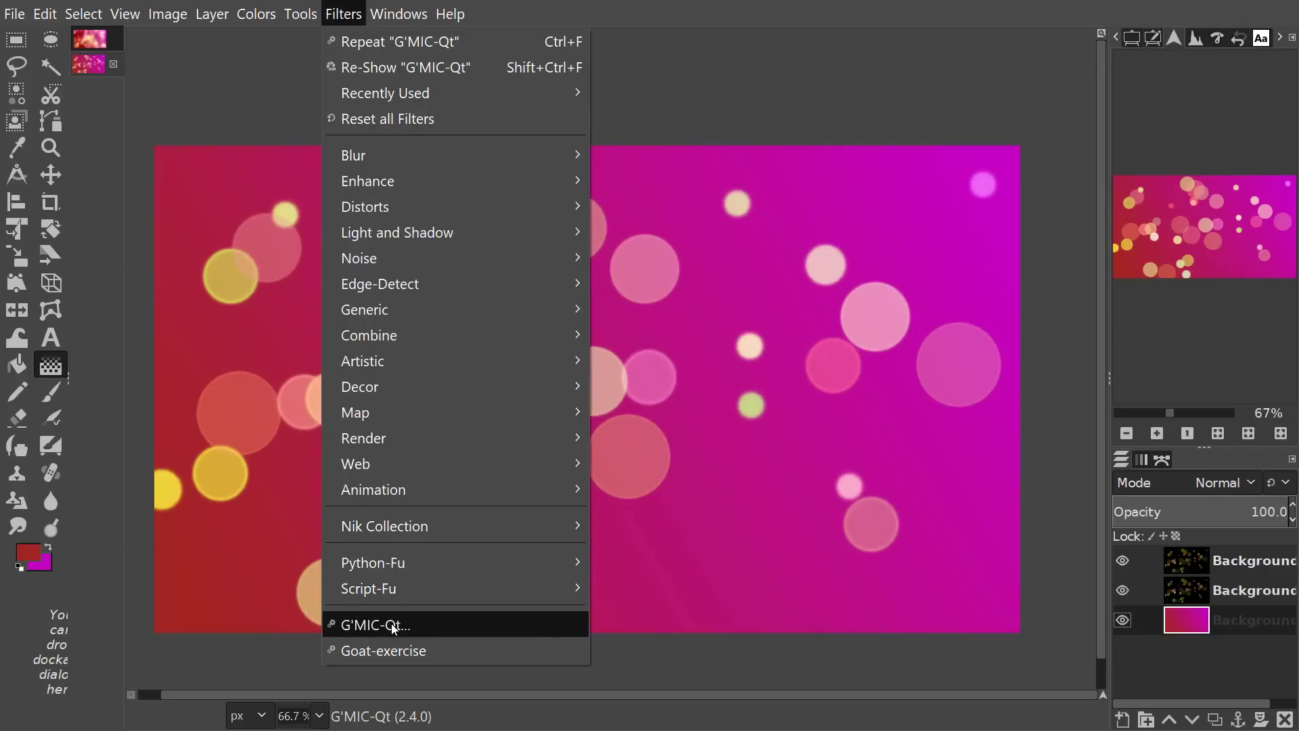
- Rerun Bokeh Bak maximized with ending Smoothness 8.00, output to a new layer
{"action": "left_click", "coordinate": [379, 624]}
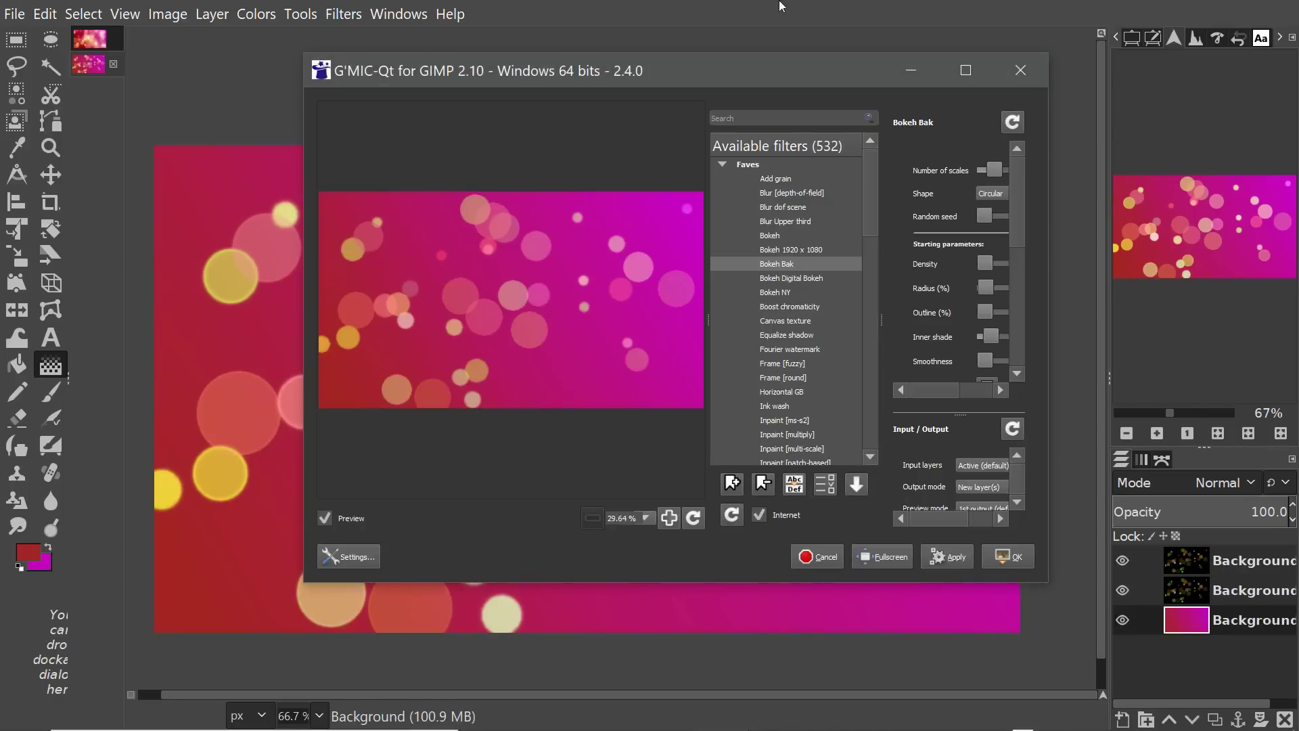
{"action": "double_click", "coordinate": [855, 79]}
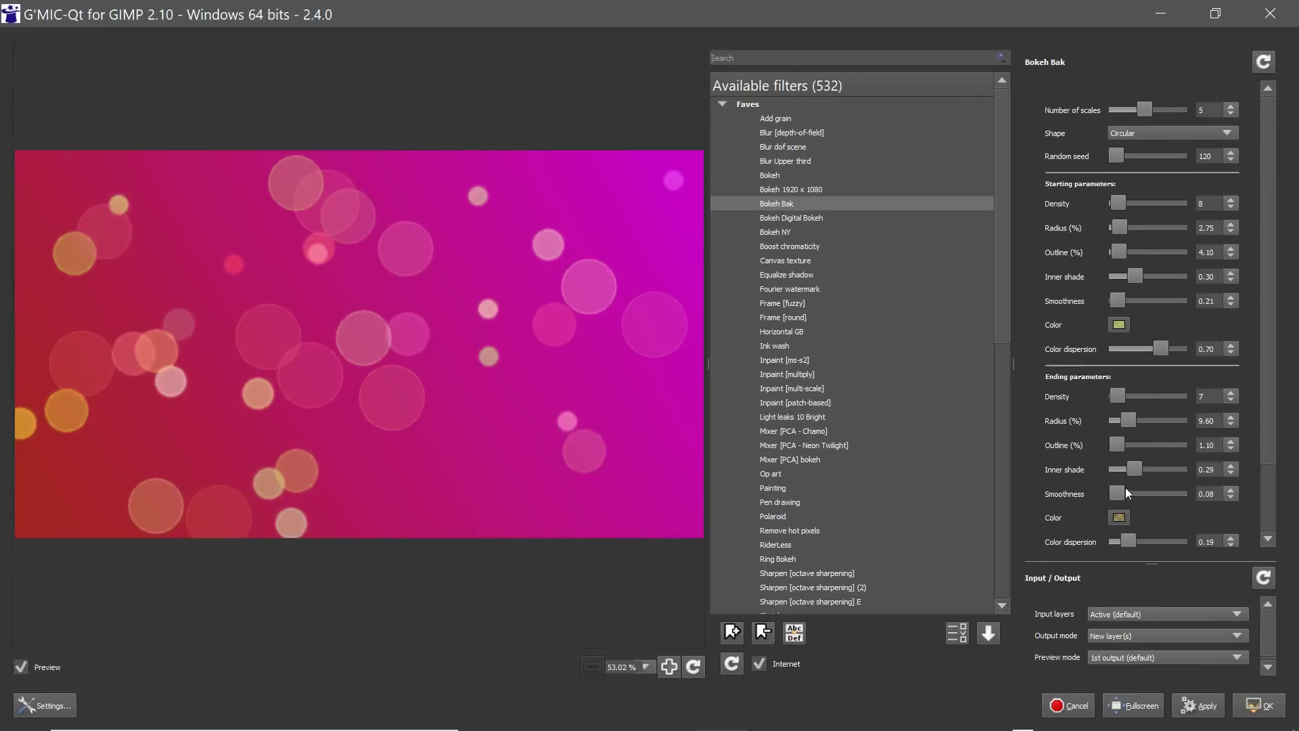
{"action": "left_click_drag", "start_coordinate": [1121, 499], "coordinate": [1187, 499]}
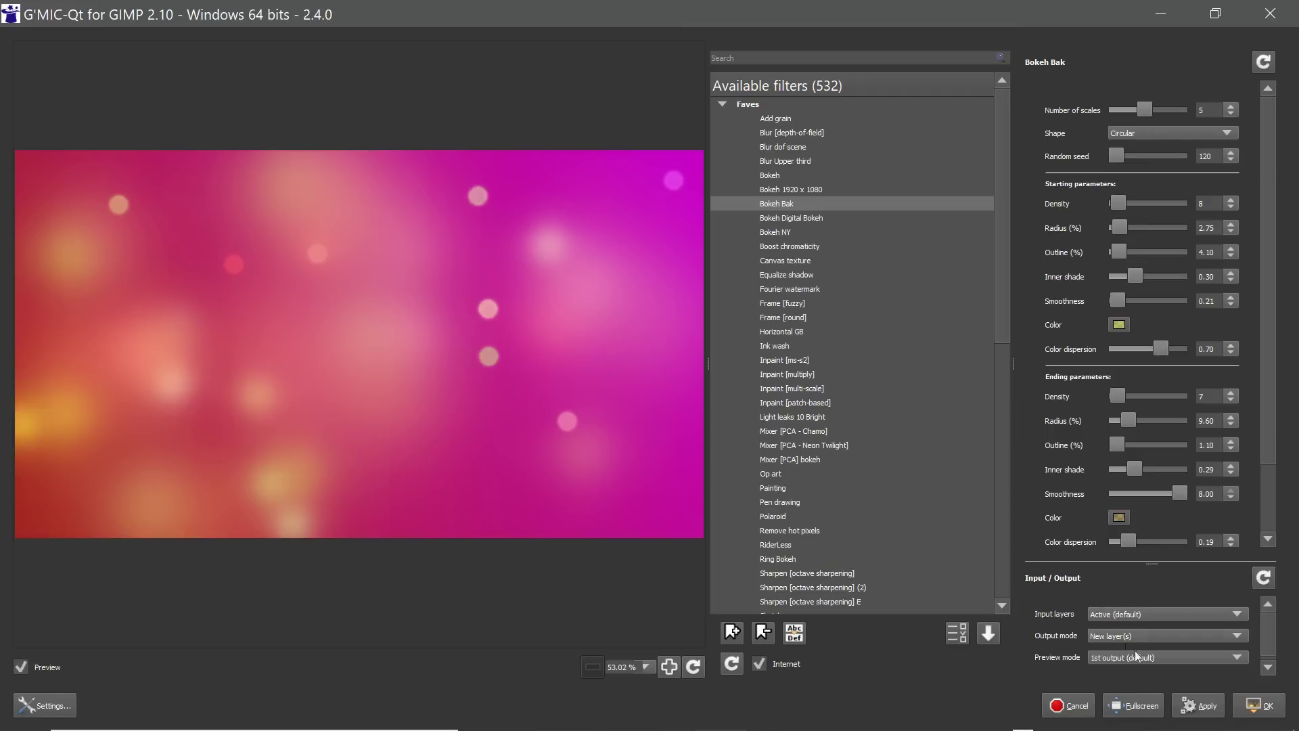
{"action": "left_click", "coordinate": [1253, 703]}
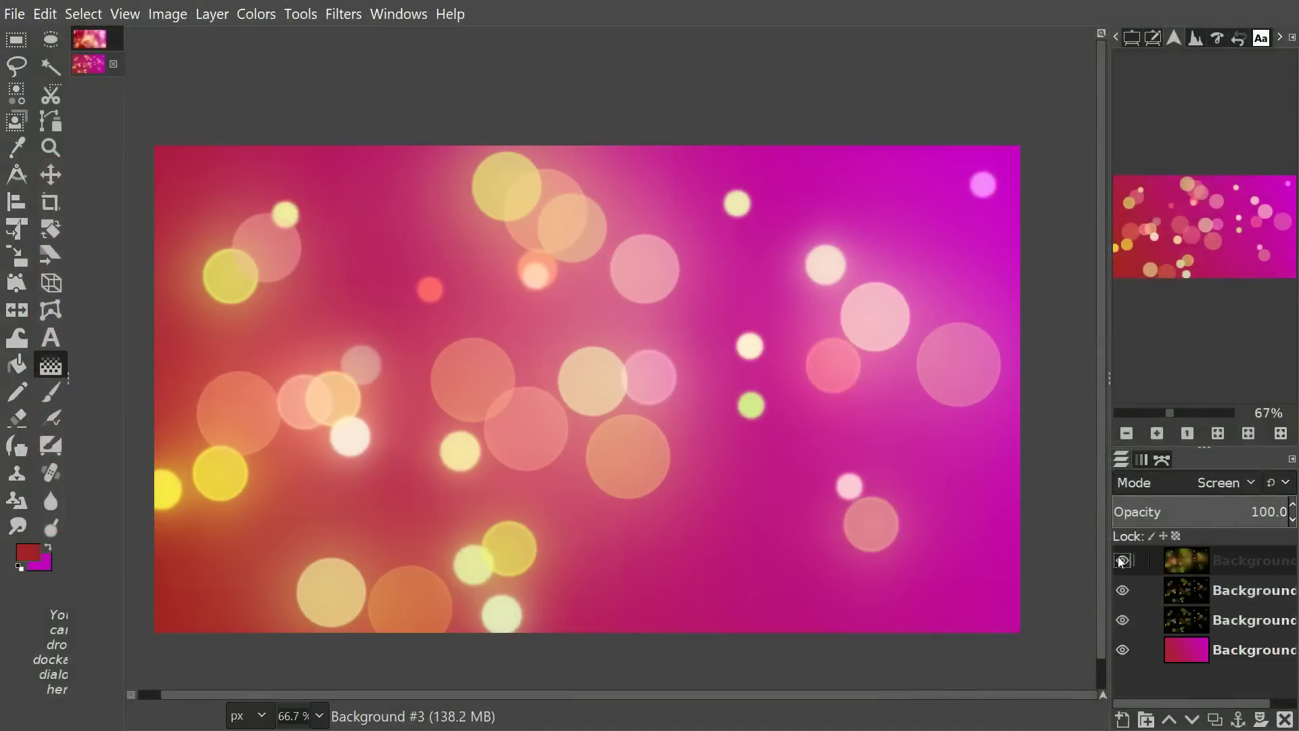
- Compare with the glow layer hidden, then create a Visible layer merging the gradient and three bokeh layers
{"action": "left_click", "coordinate": [1121, 561]}
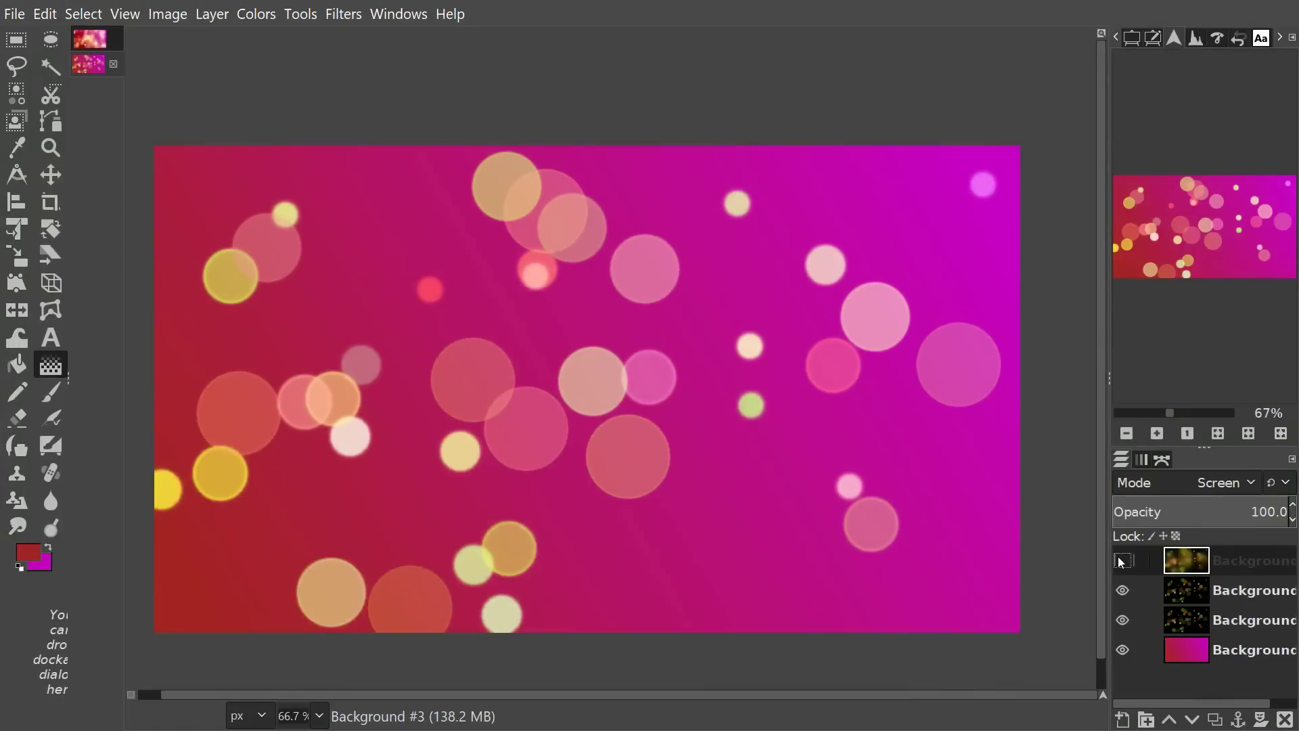
{"action": "left_click", "coordinate": [1121, 561]}
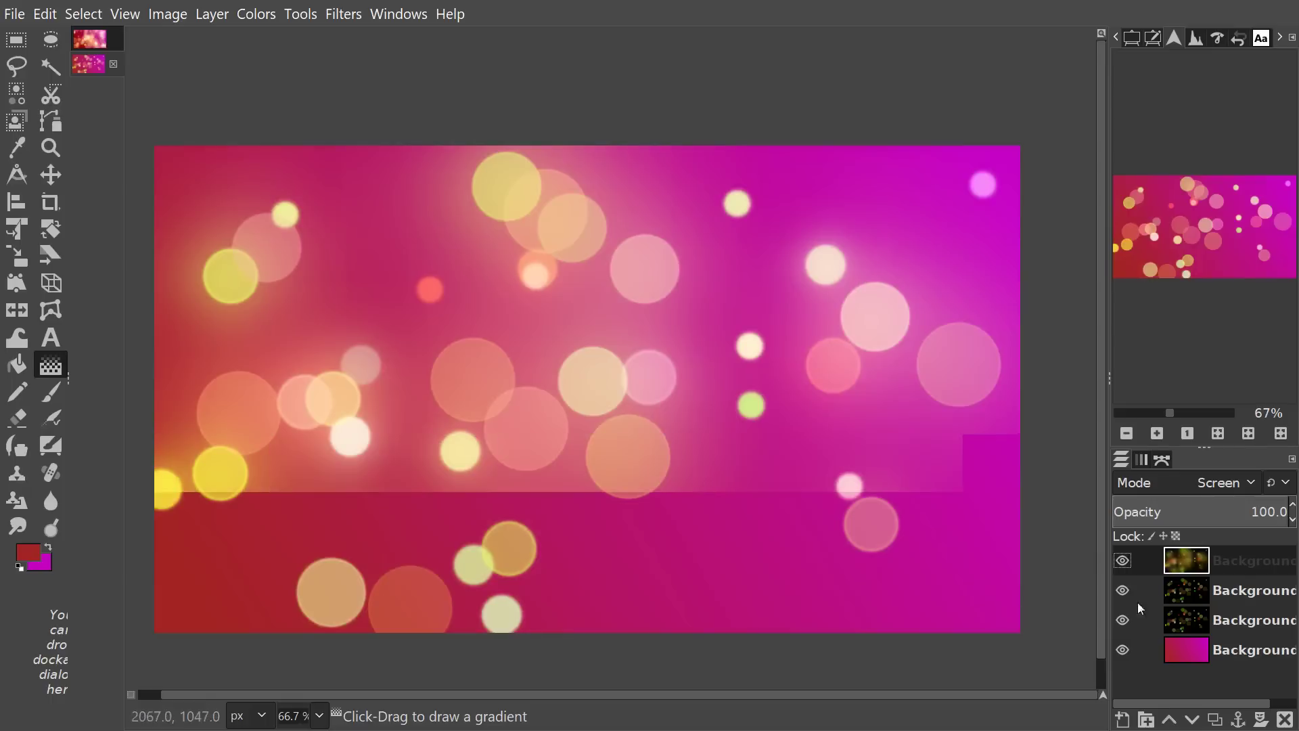
{"action": "right_click", "coordinate": [1243, 561]}
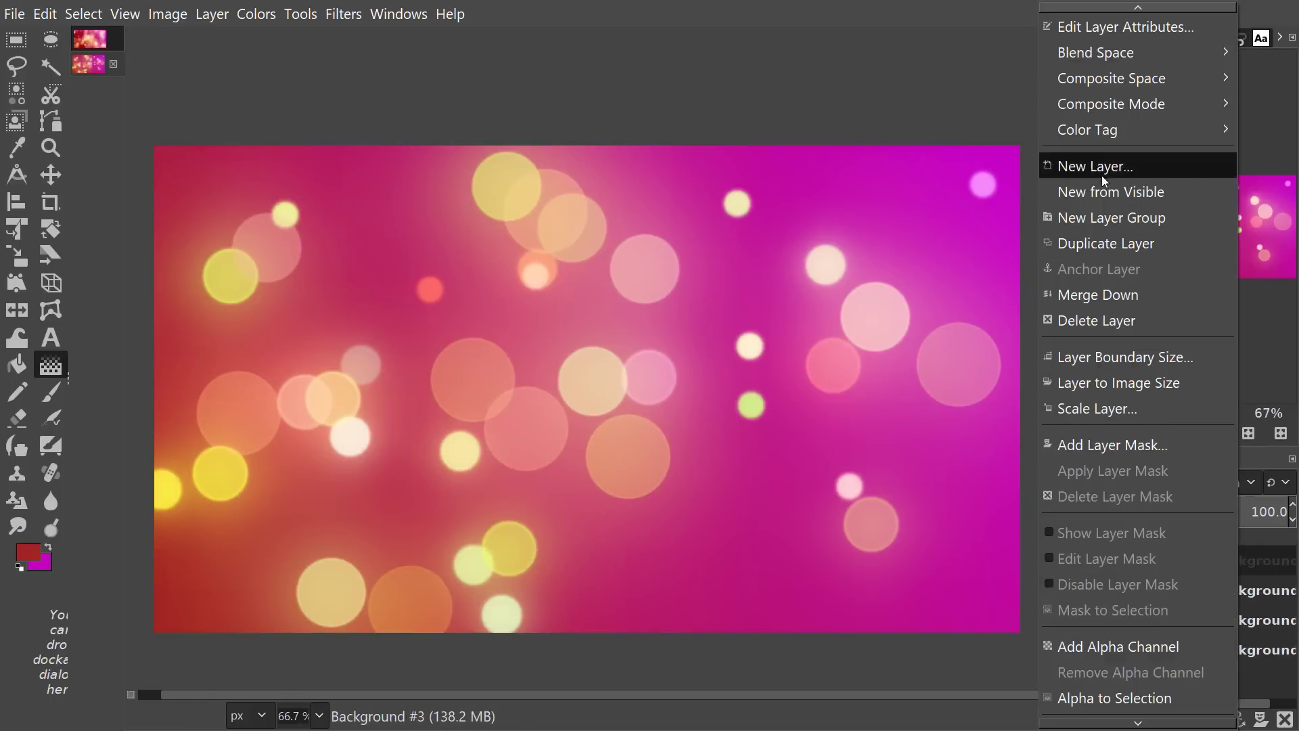
{"action": "left_click", "coordinate": [1090, 189]}
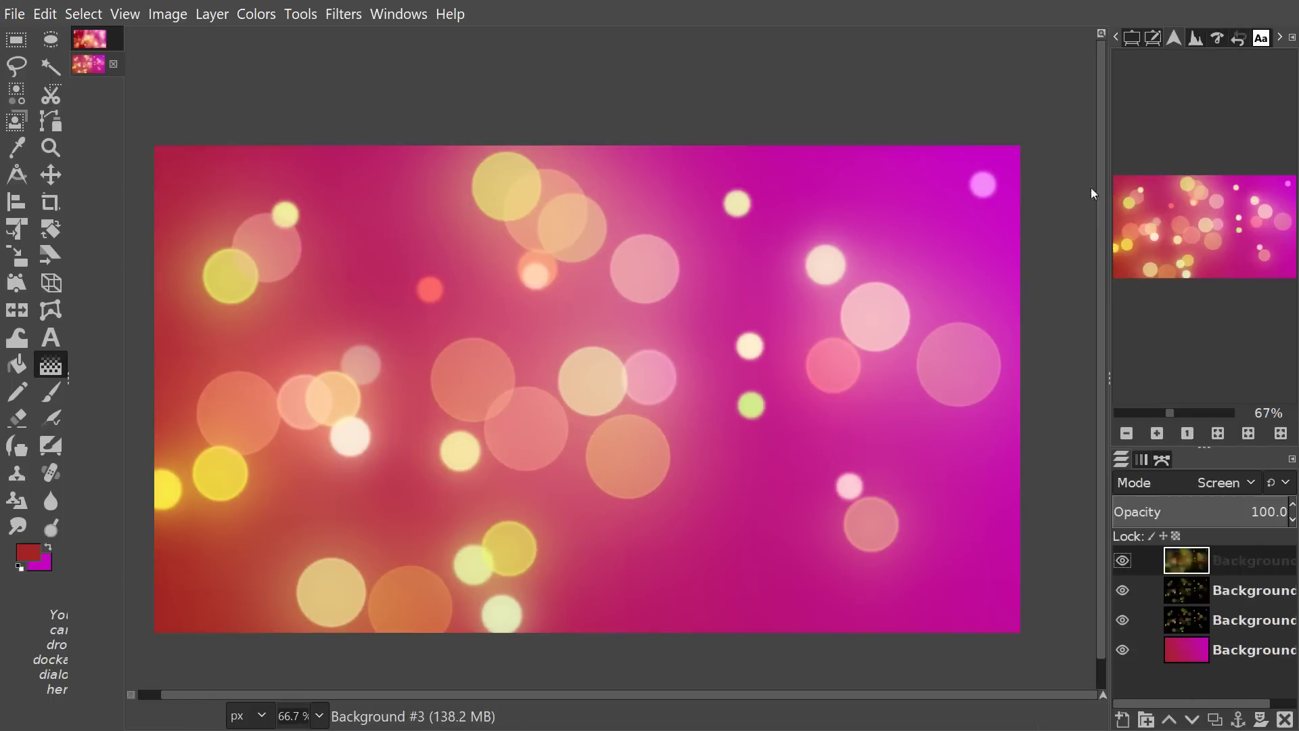
- Apply Colors > Hue-Chroma to the Visible layer with Chroma set to 15.79
{"action": "left_click", "coordinate": [266, 18]}
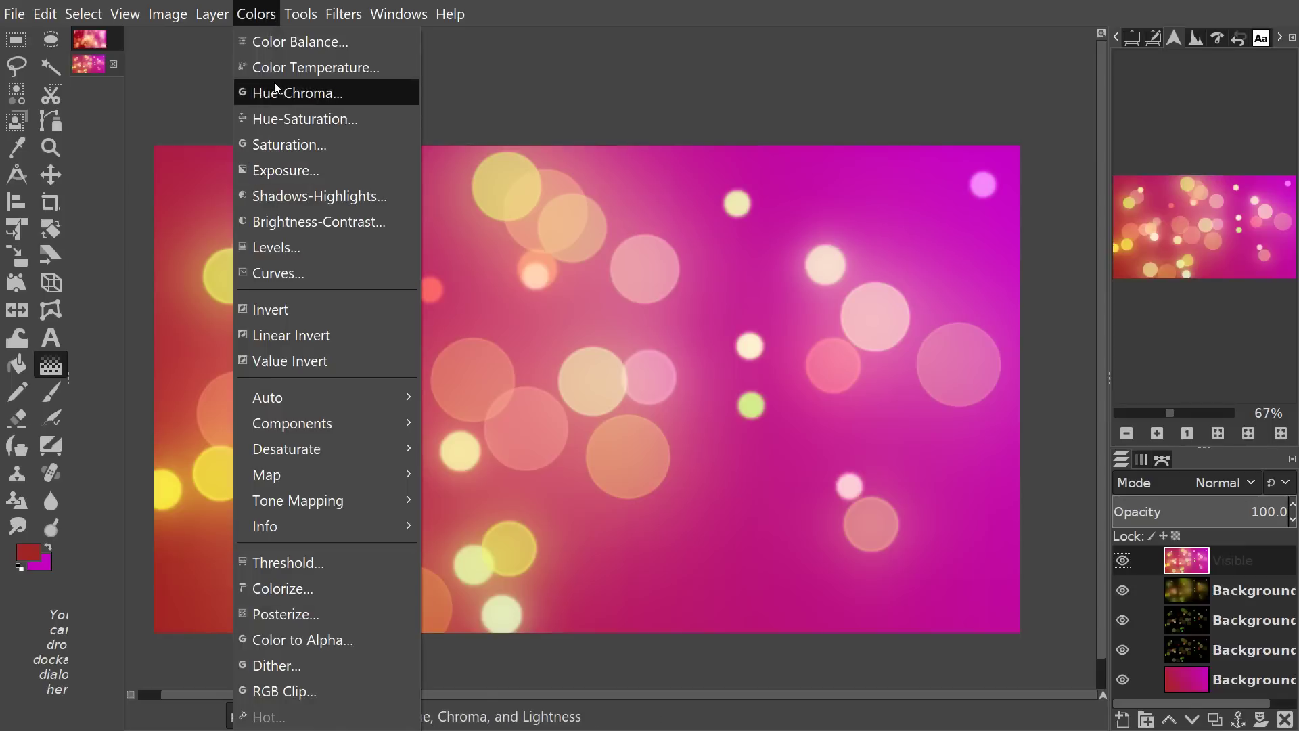
{"action": "left_click", "coordinate": [290, 93]}
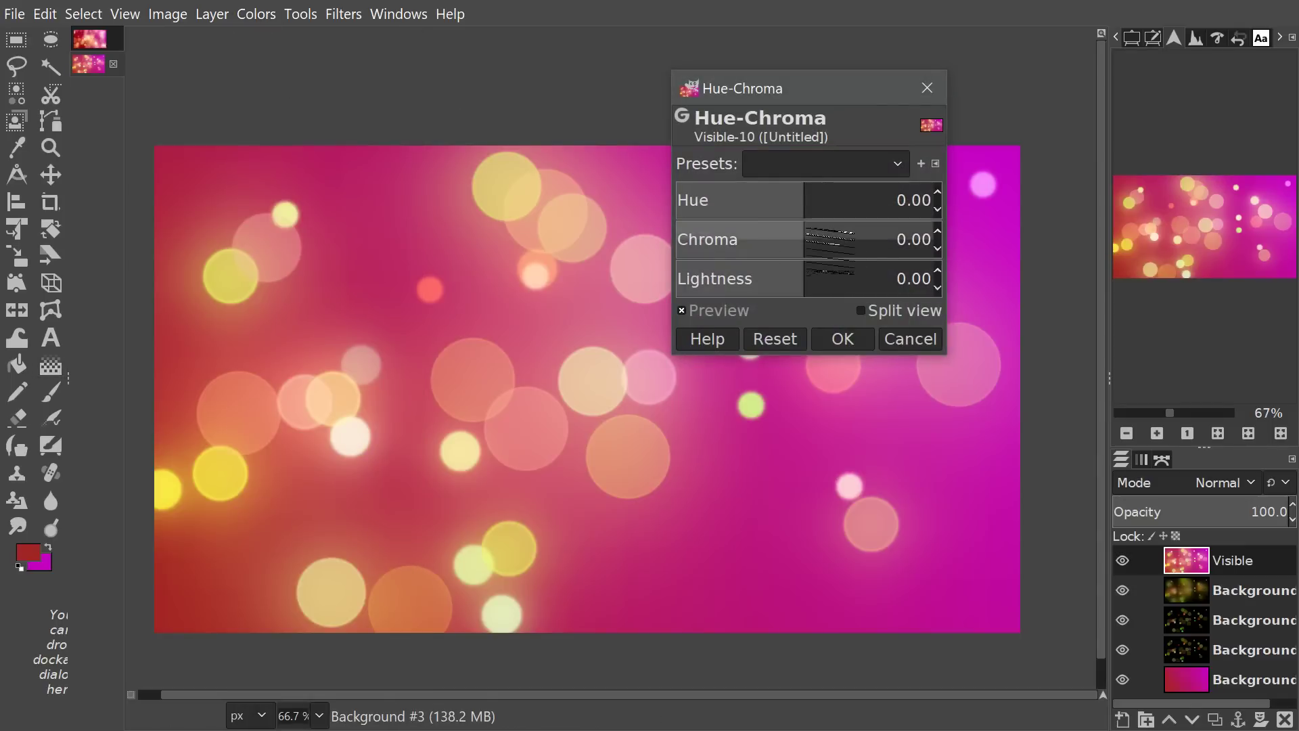
{"action": "left_click_drag", "start_coordinate": [853, 239], "coordinate": [934, 239]}
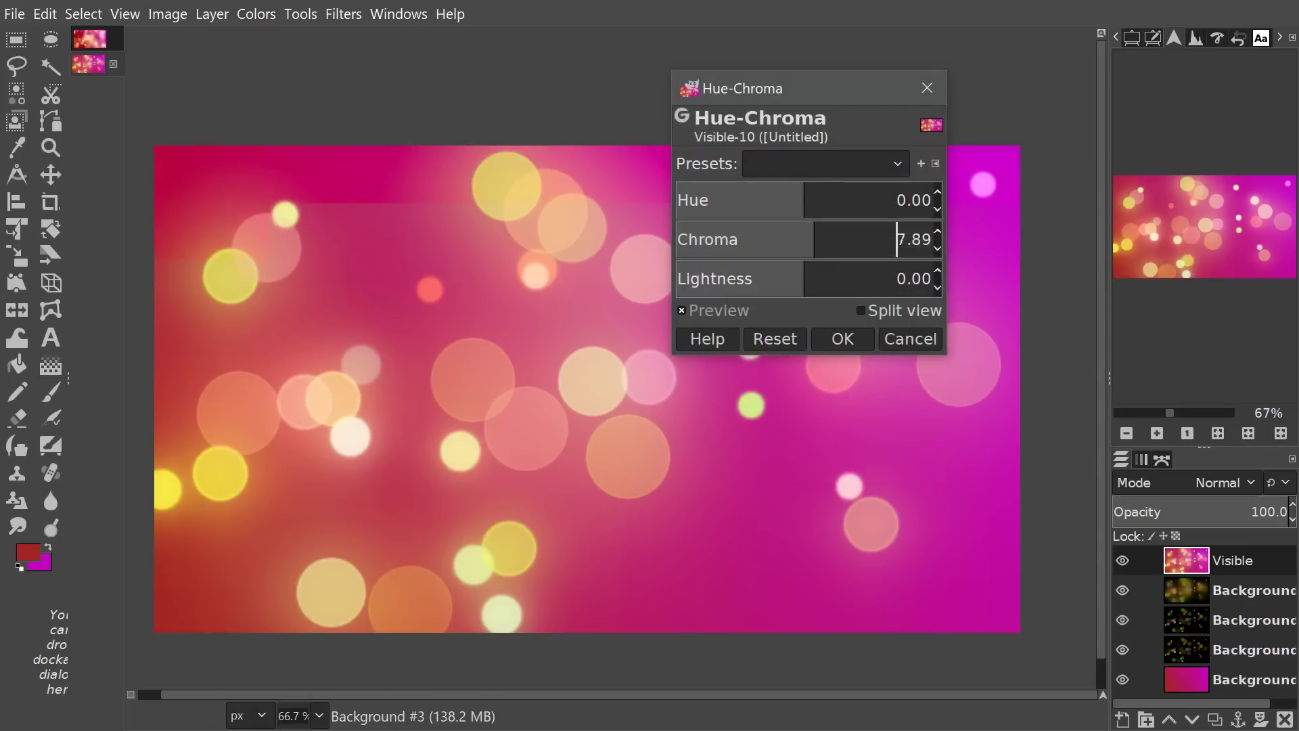
{"action": "left_click_drag", "start_coordinate": [831, 89], "coordinate": [1001, 91]}
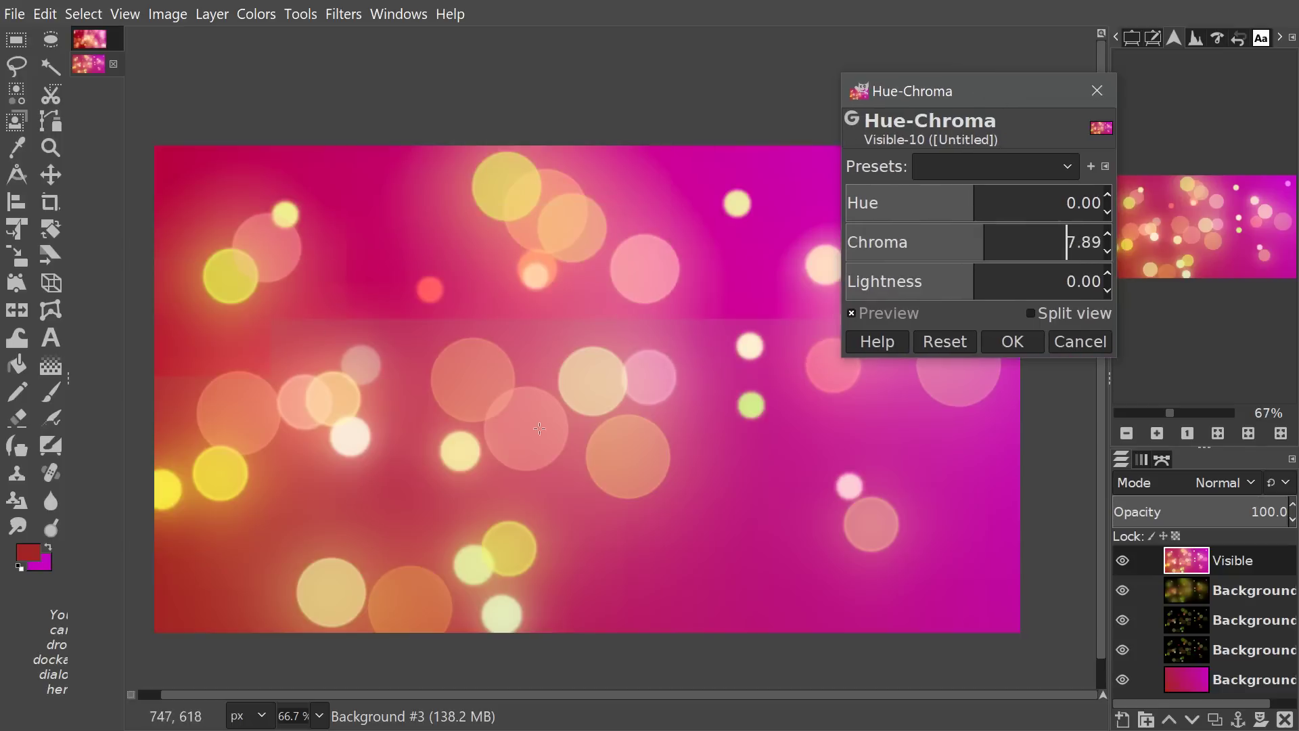
{"action": "left_click_drag", "start_coordinate": [1001, 234], "coordinate": [994, 242]}
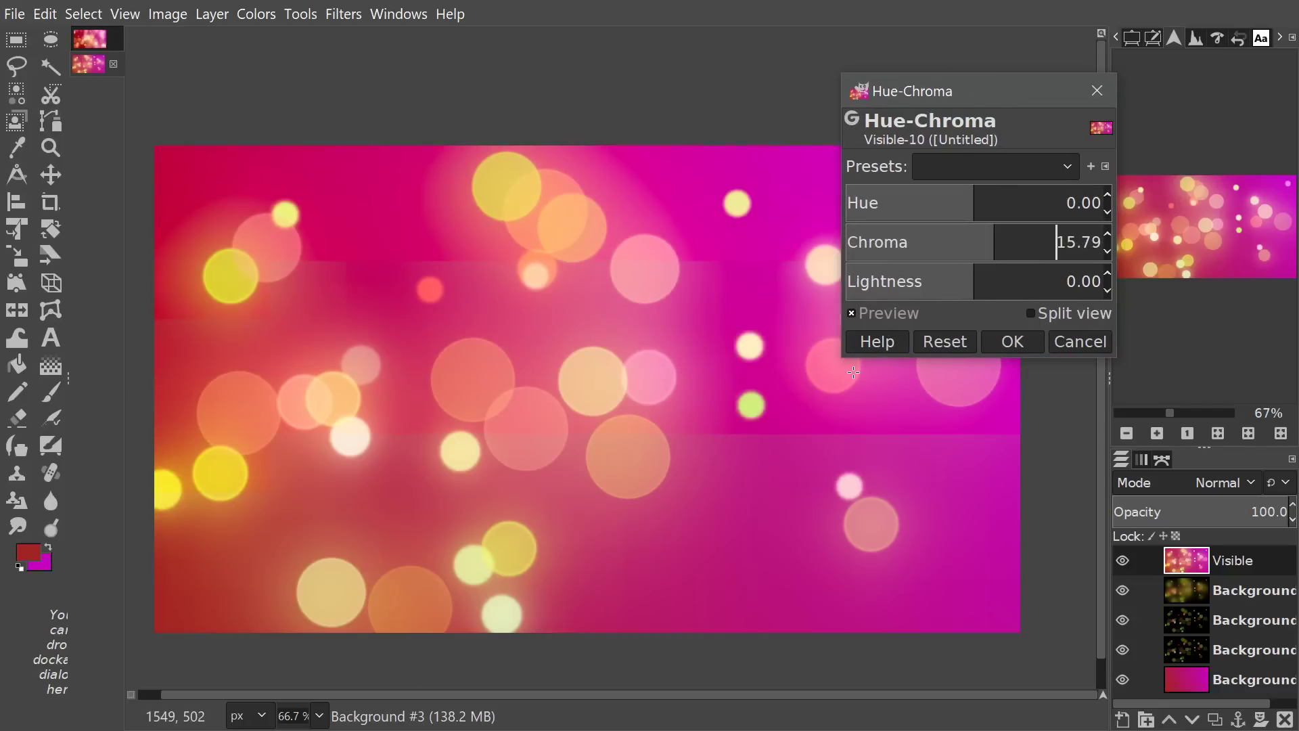
{"action": "left_click_drag", "start_coordinate": [936, 107], "coordinate": [538, 101]}
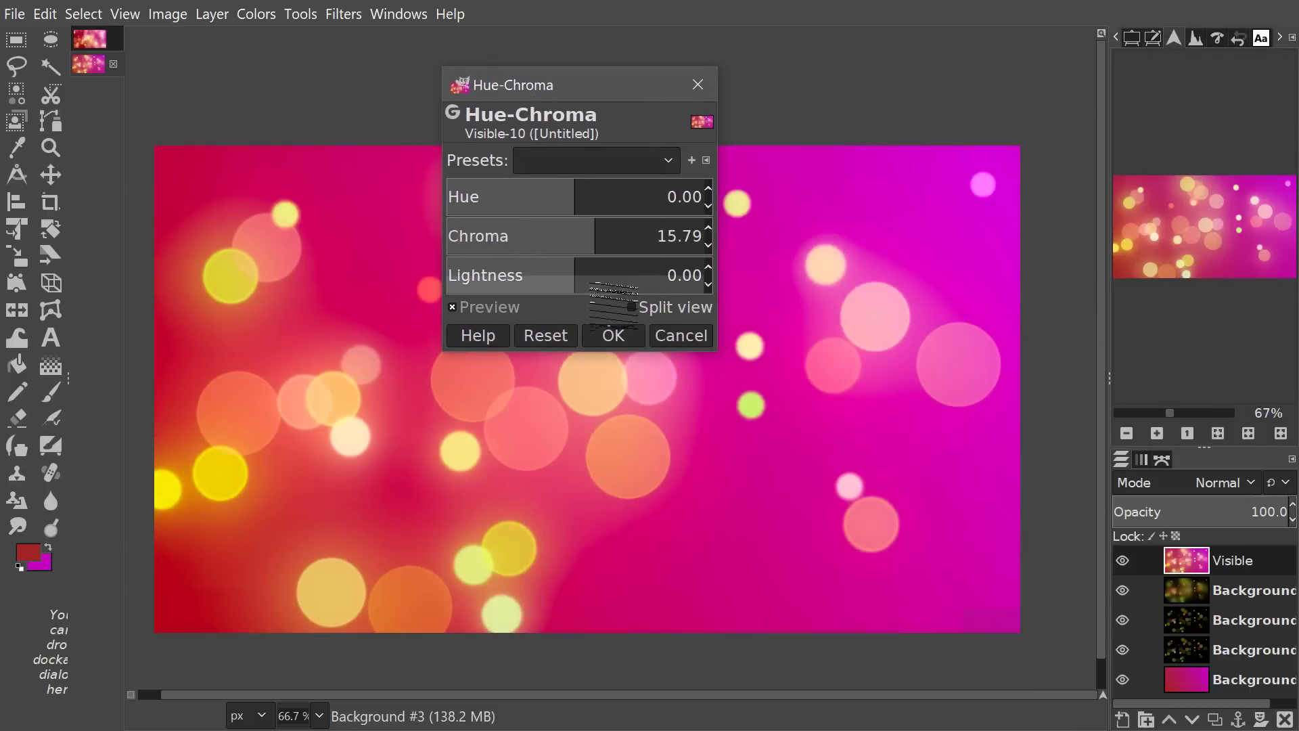
{"action": "left_click", "coordinate": [613, 335]}
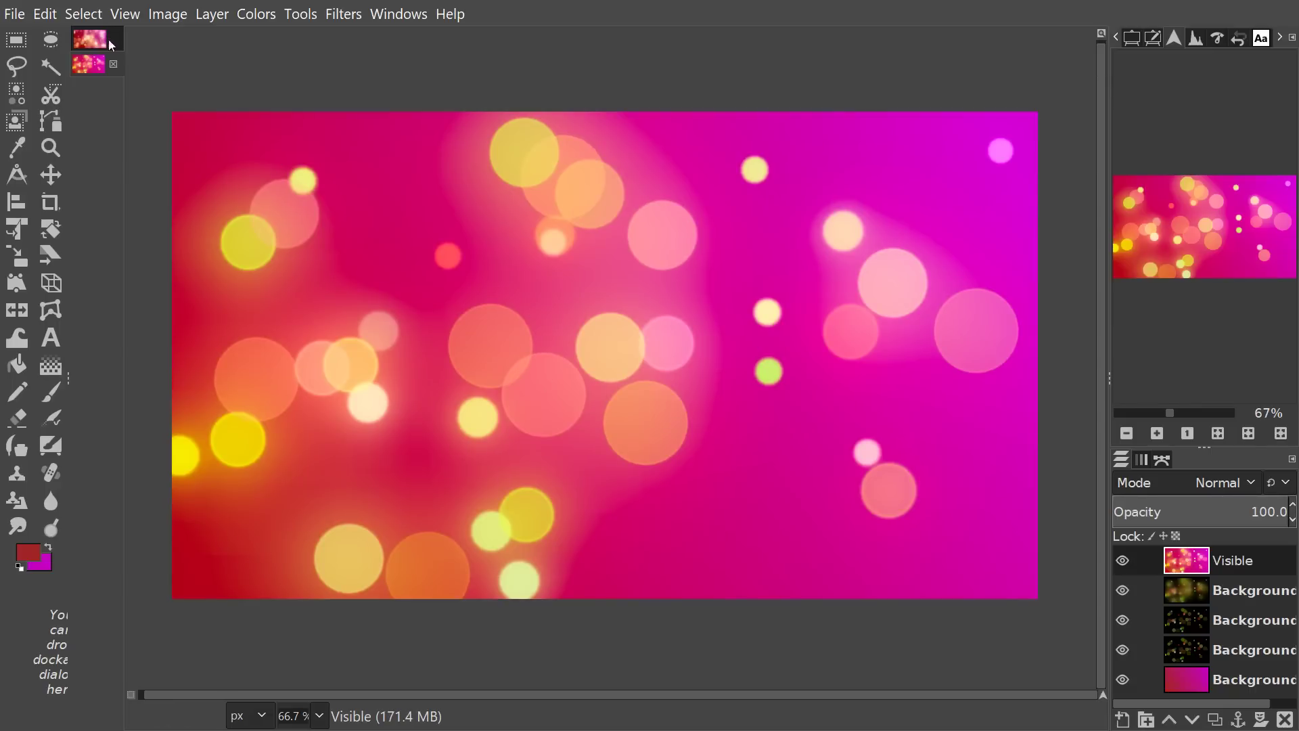
- Bring up the other open bokeh image with its Glow, Gimp Bokeh and Photo layers
{"action": "key", "text": "ctrl+Tab"}
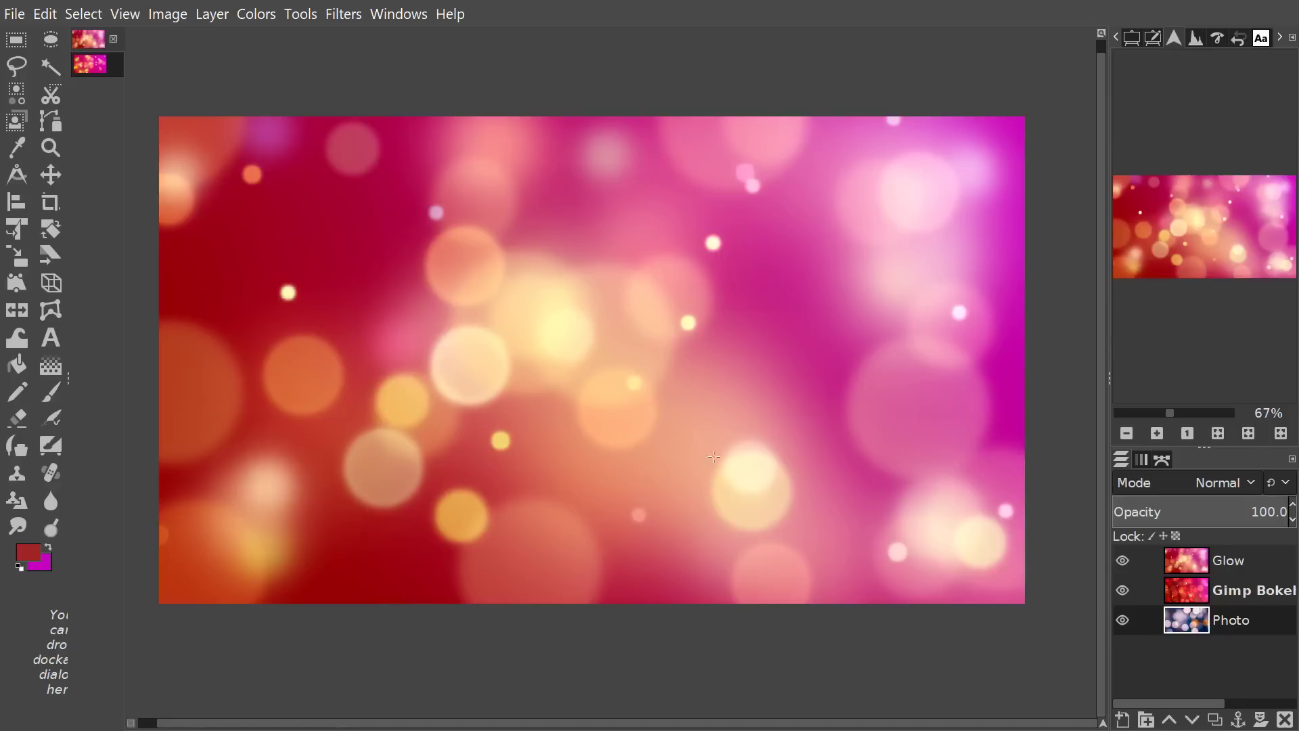